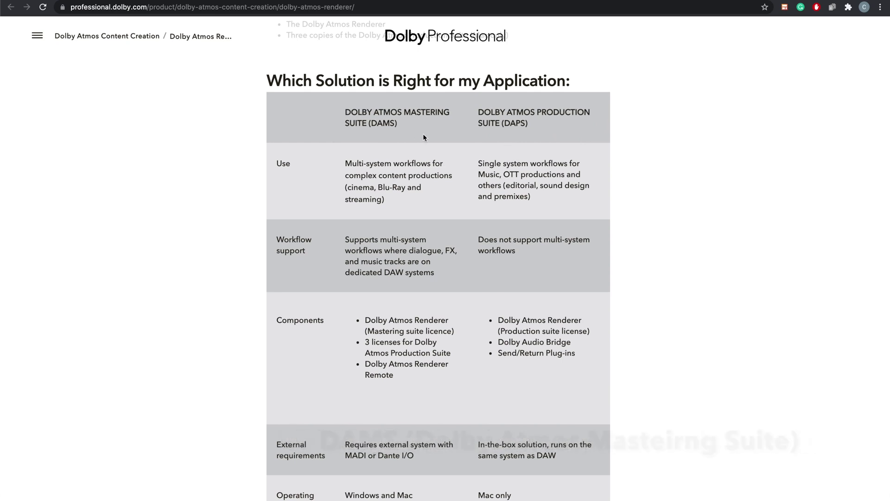
# - Scroll down through the DAMS vs DAPS comparison table on the Dolby Professional site
pyautogui.scroll(-3, 393, 138)
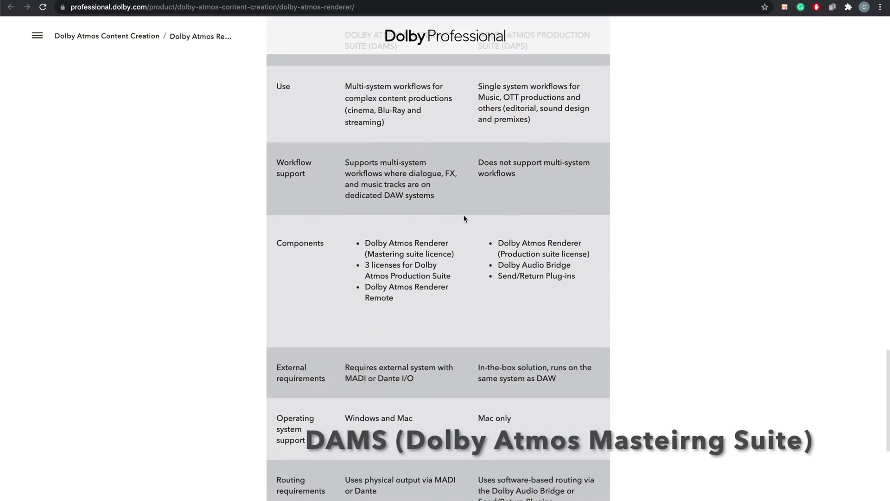
pyautogui.scroll(-3, 473, 257)
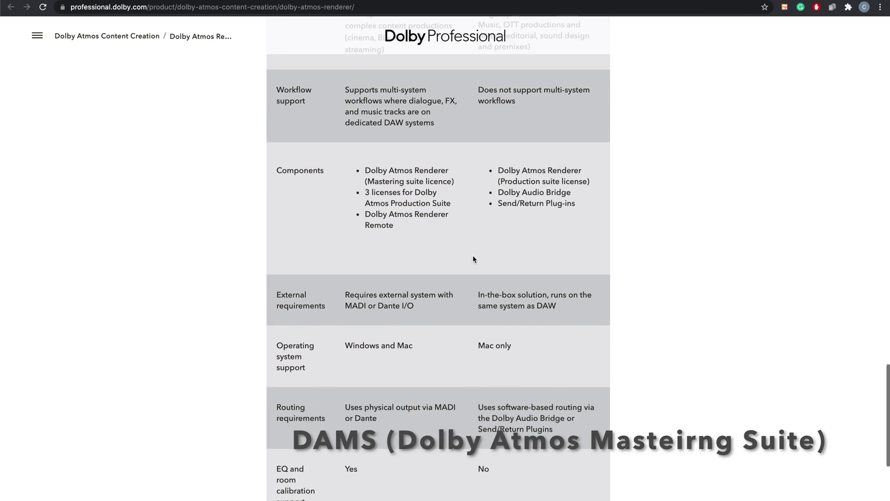
pyautogui.scroll(-2, 473, 259)
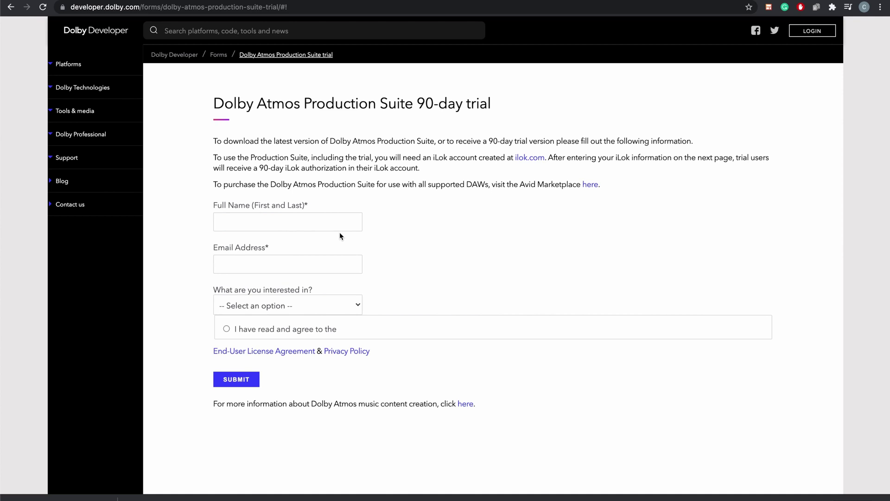
# - Select the trial form's Full Name field, then scroll the page down and back up
pyautogui.click(336, 227)
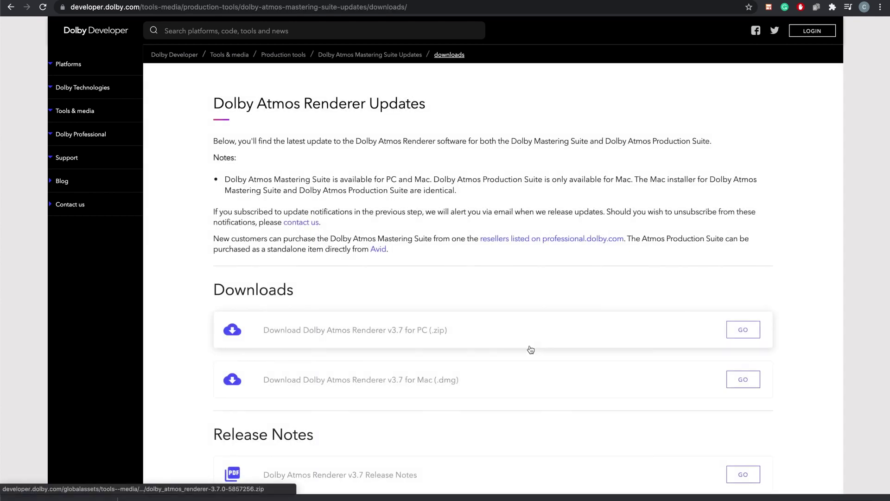
pyautogui.scroll(-2, 819, 366)
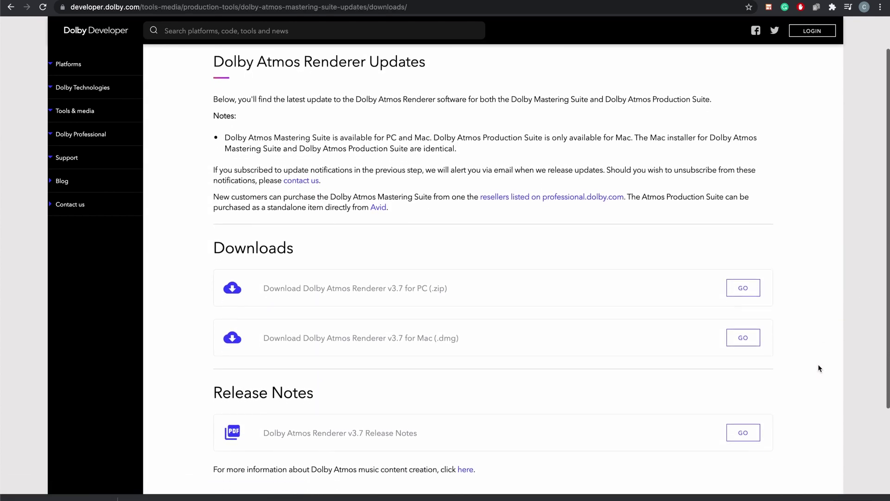
pyautogui.scroll(2, 818, 363)
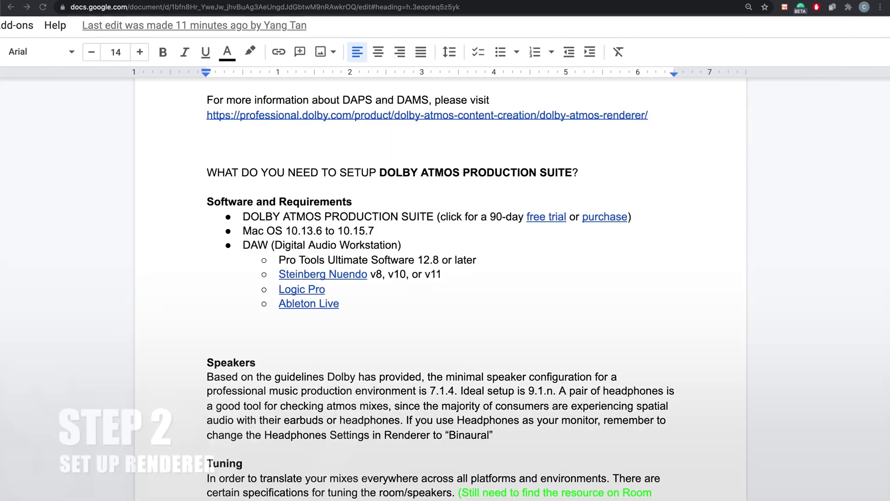
# - Launch Dolby Atmos Renderer by searching 'REN', then bring up its Preferences
pyautogui.press('super+space')
pyautogui.write('REN')
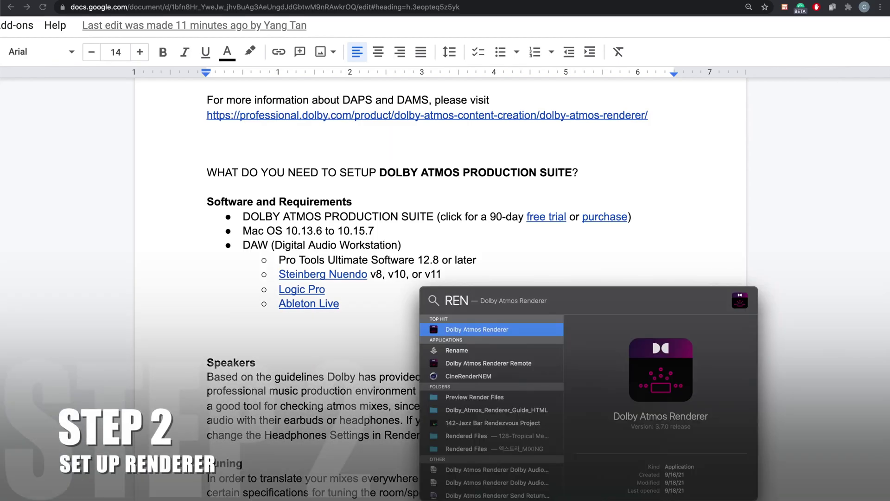
pyautogui.press('Return')
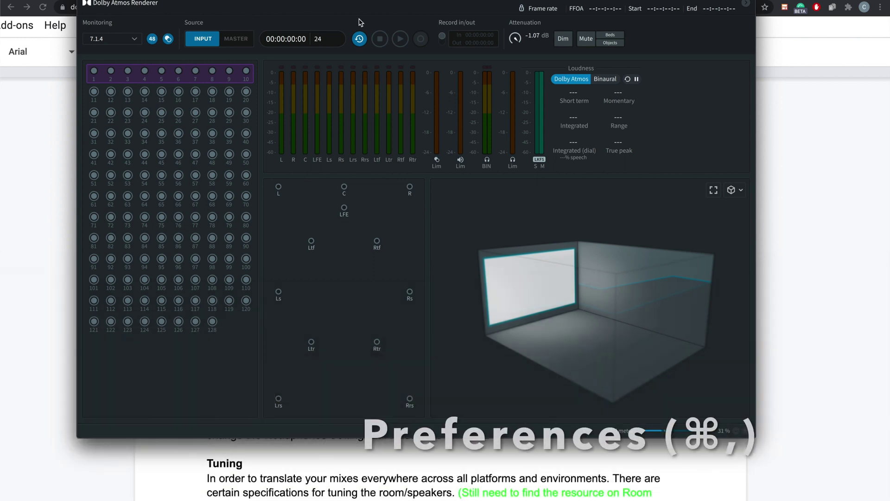
pyautogui.press('super+comma')
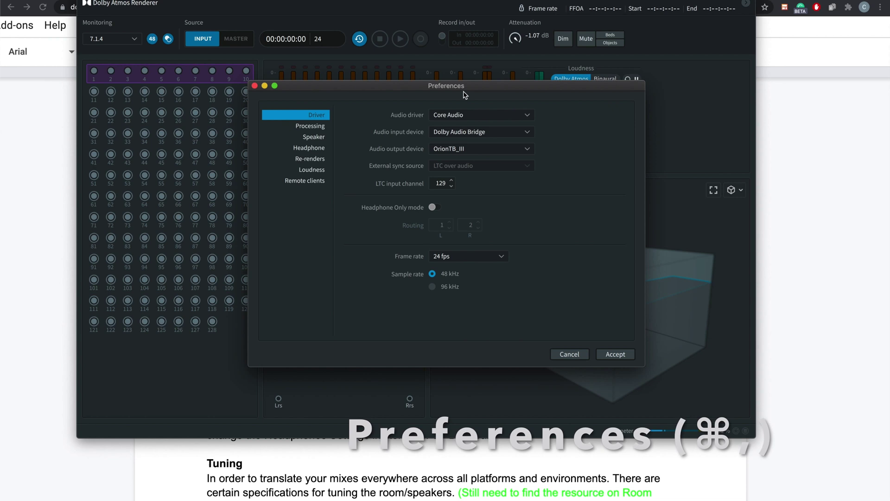
# - Keep Core Audio driver, Dolby Audio Bridge input and OrionTB_III output in Driver preferences
pyautogui.click(531, 116)
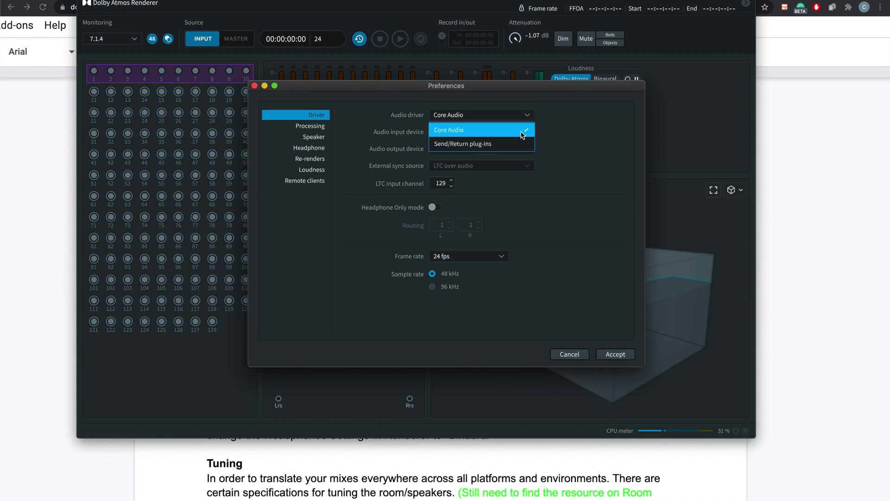
pyautogui.click(522, 132)
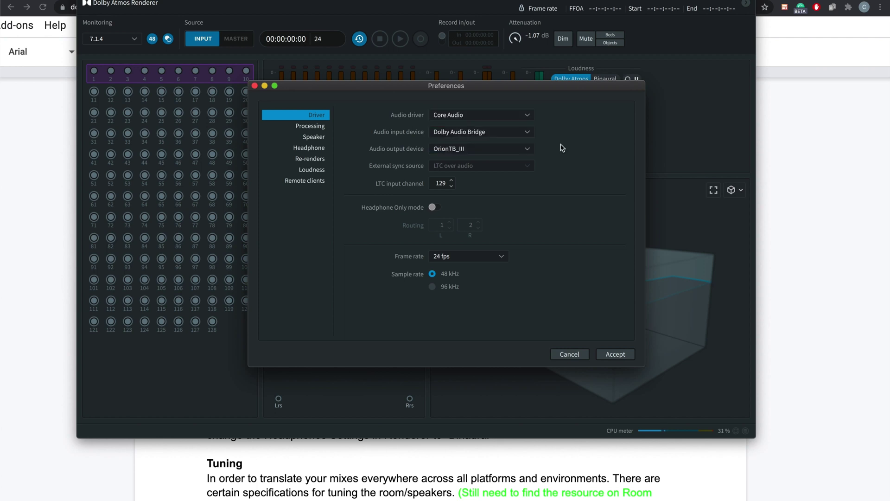
pyautogui.click(530, 132)
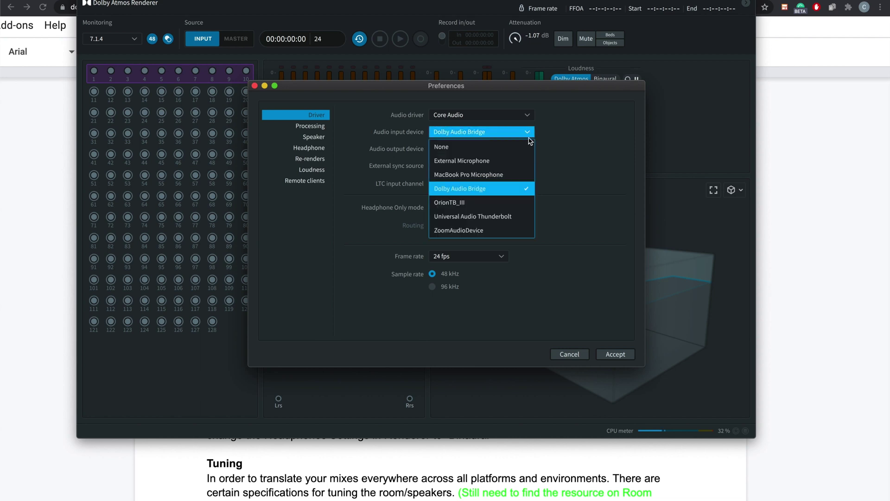
pyautogui.click(516, 194)
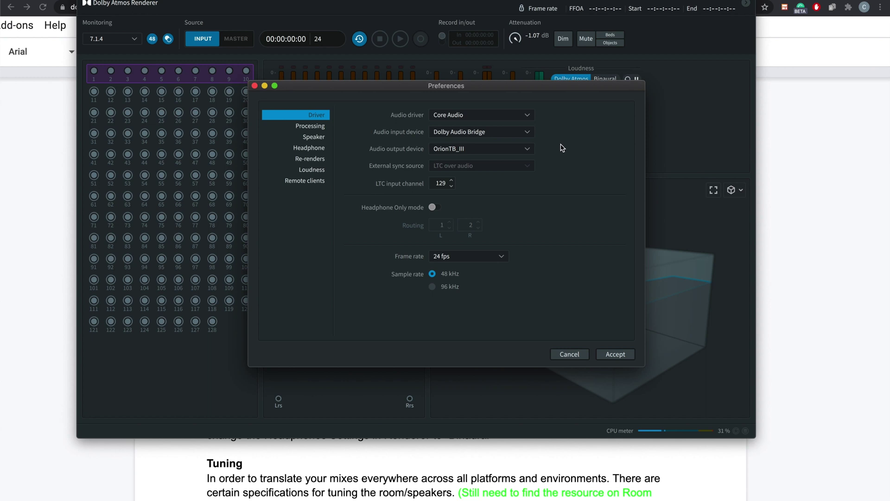
pyautogui.click(527, 133)
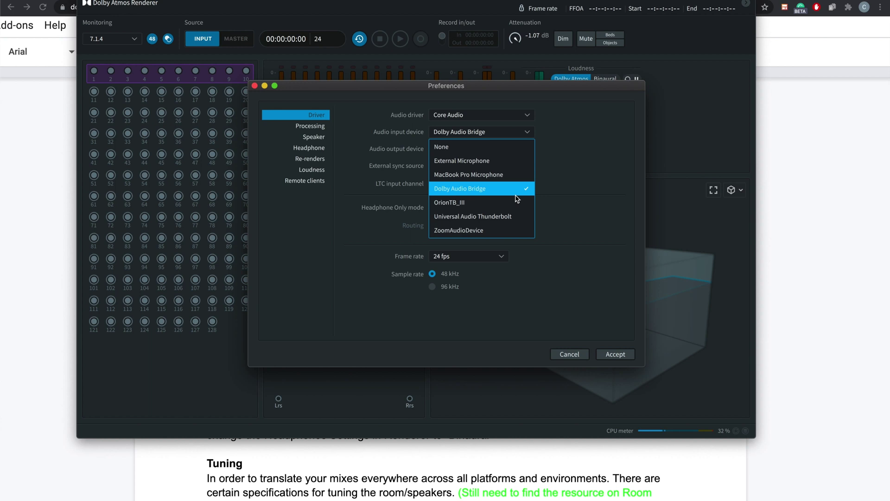
pyautogui.click(548, 192)
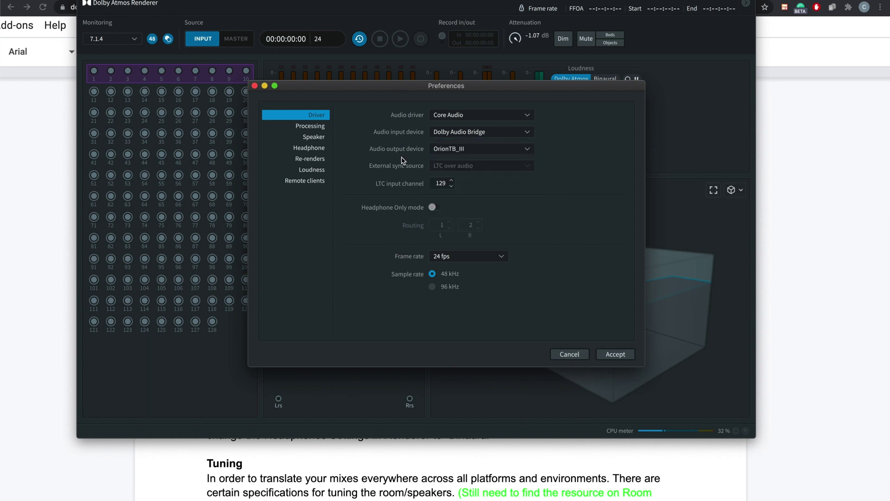
pyautogui.click(527, 150)
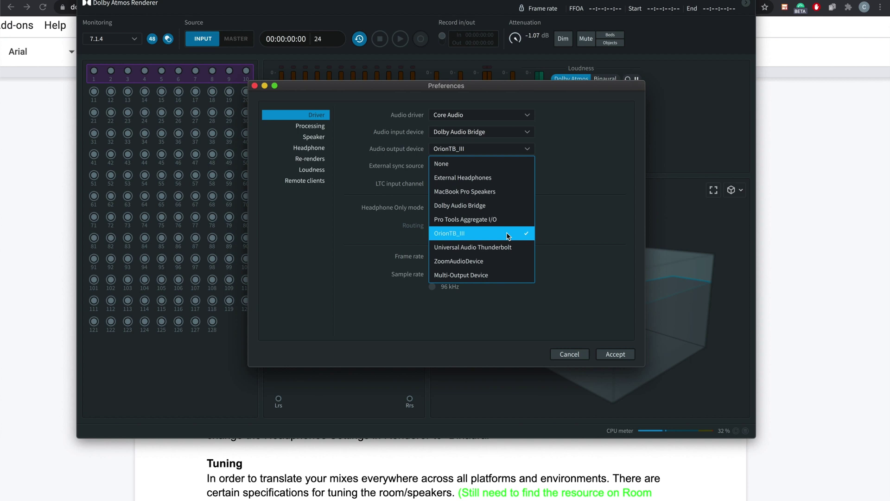
pyautogui.click(508, 237)
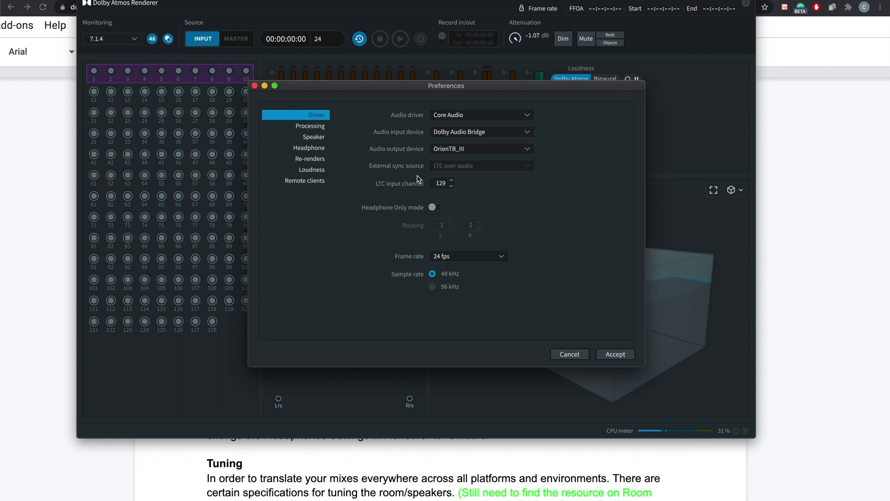
pyautogui.press('Return')
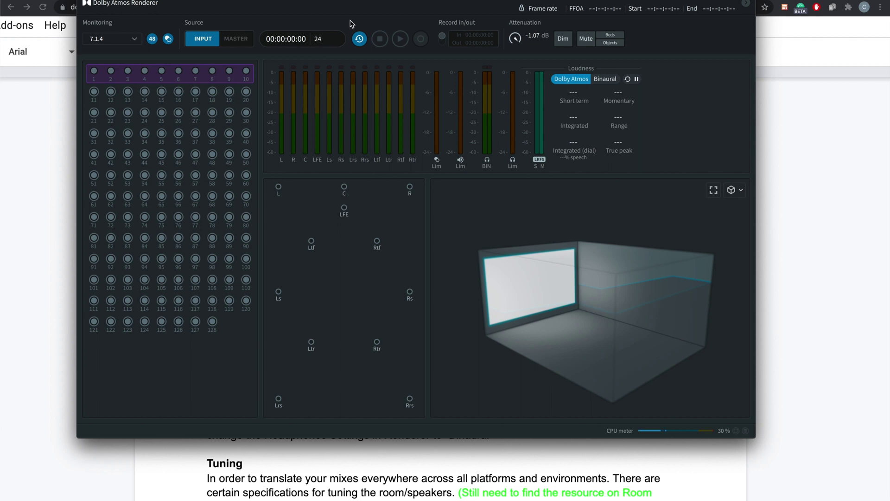
pyautogui.press('super+comma')
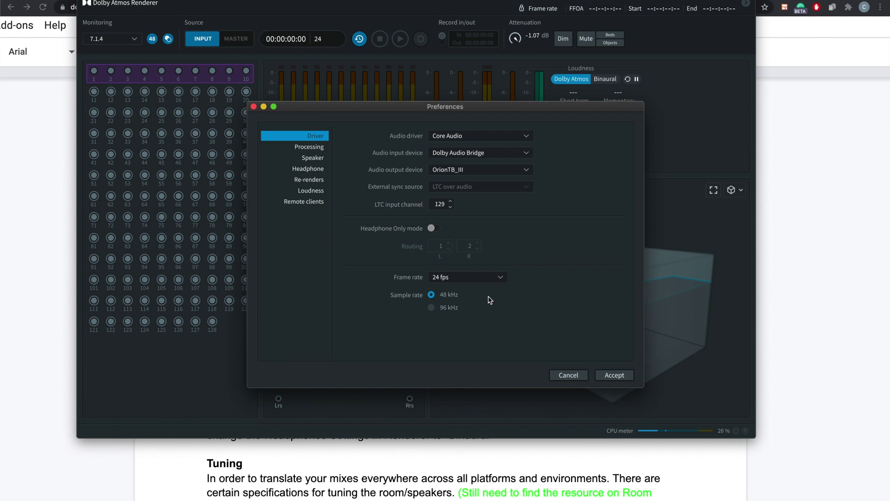
pyautogui.click(324, 149)
pyautogui.click(321, 168)
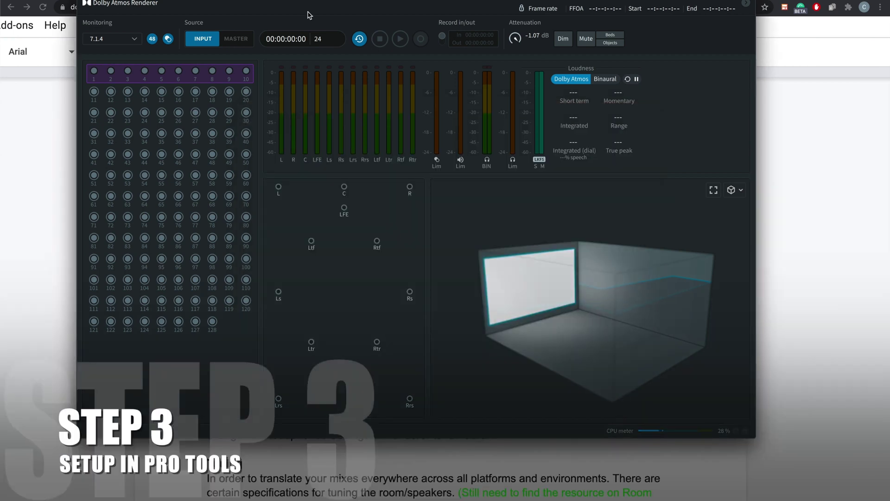
# - Set the Setup > Playback Engine device to Dolby Audio Bridge and confirm
pyautogui.moveTo(2, 193)
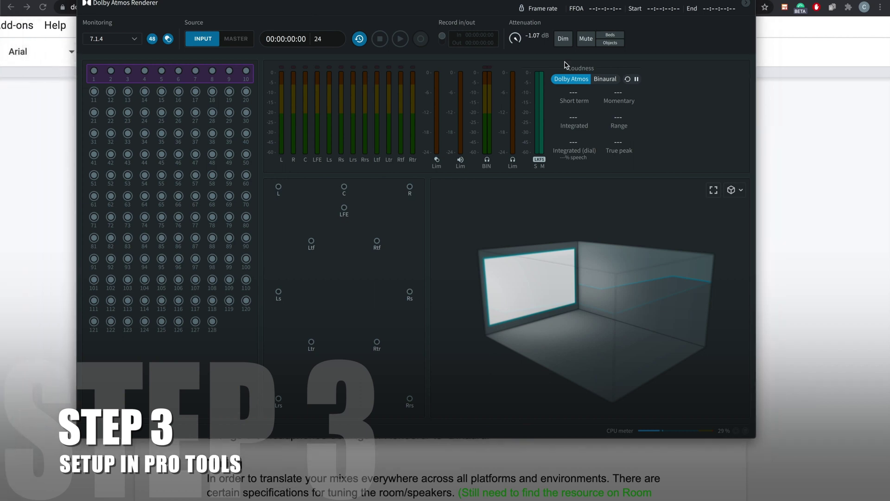
pyautogui.click(258, 0)
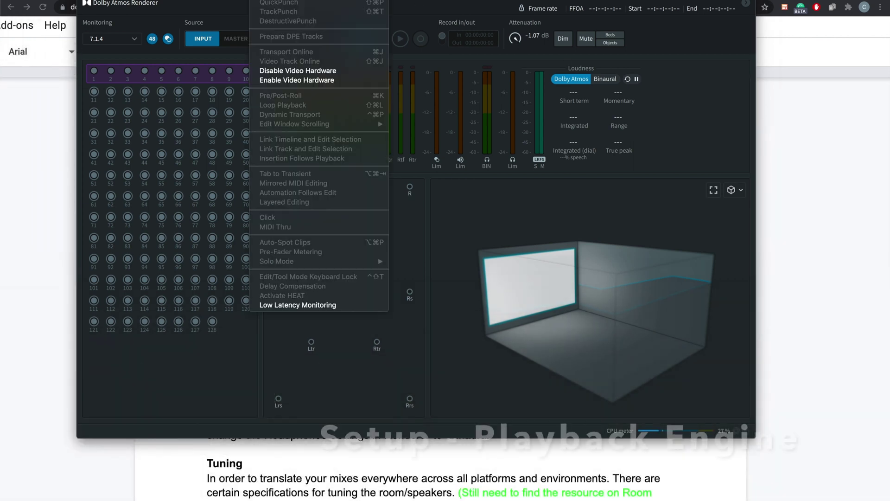
pyautogui.moveTo(297, 0)
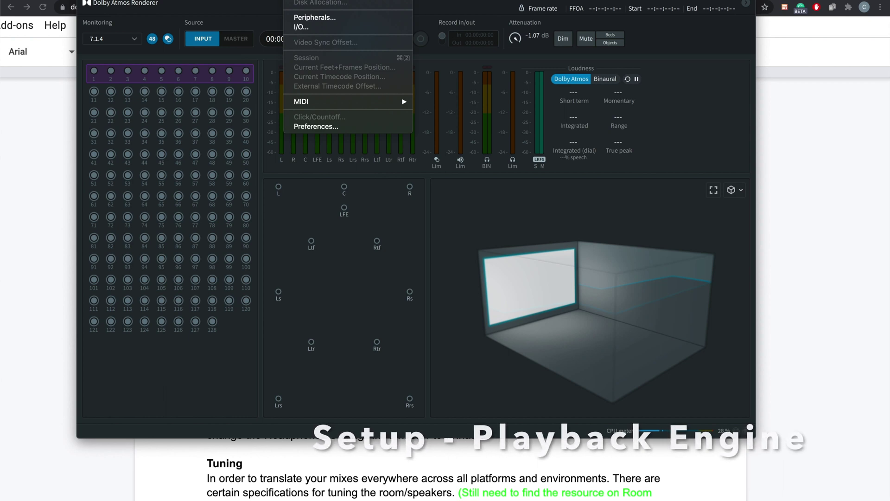
pyautogui.click(311, 0)
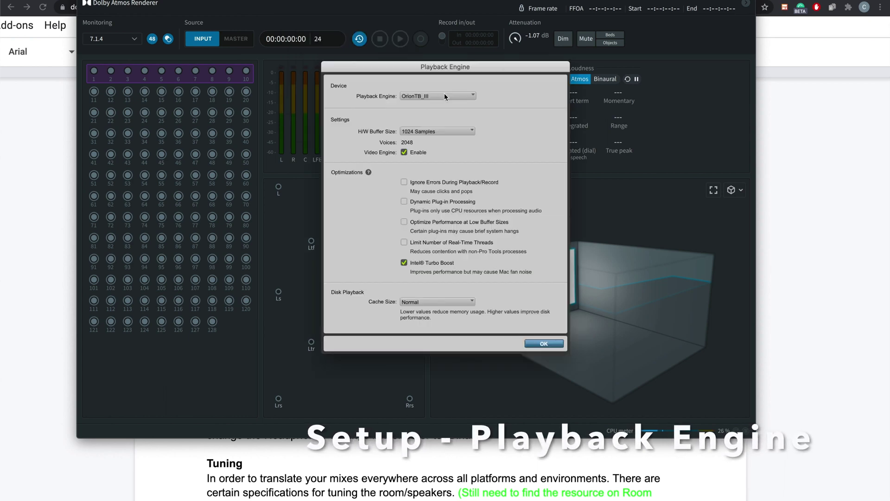
pyautogui.click(444, 95)
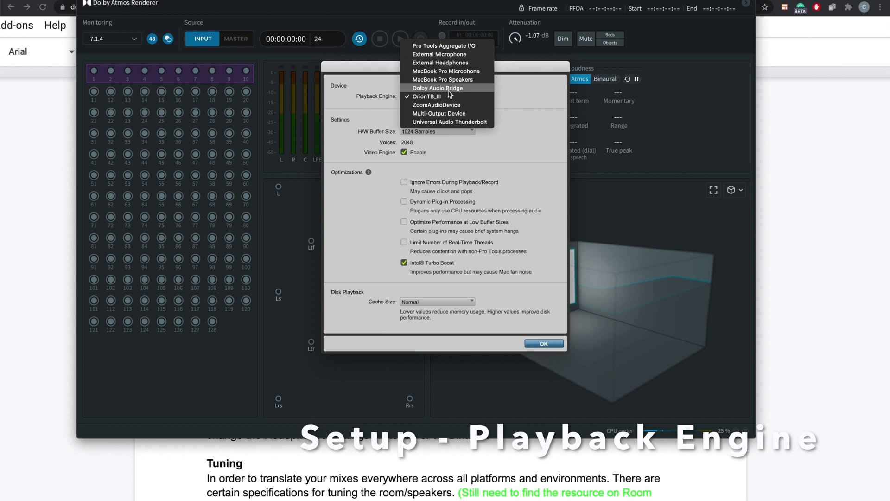
pyautogui.click(448, 89)
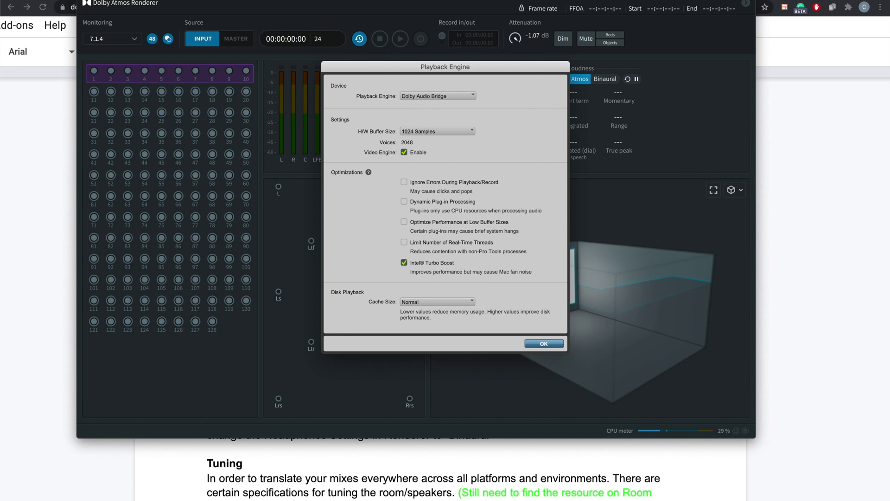
pyautogui.click(543, 344)
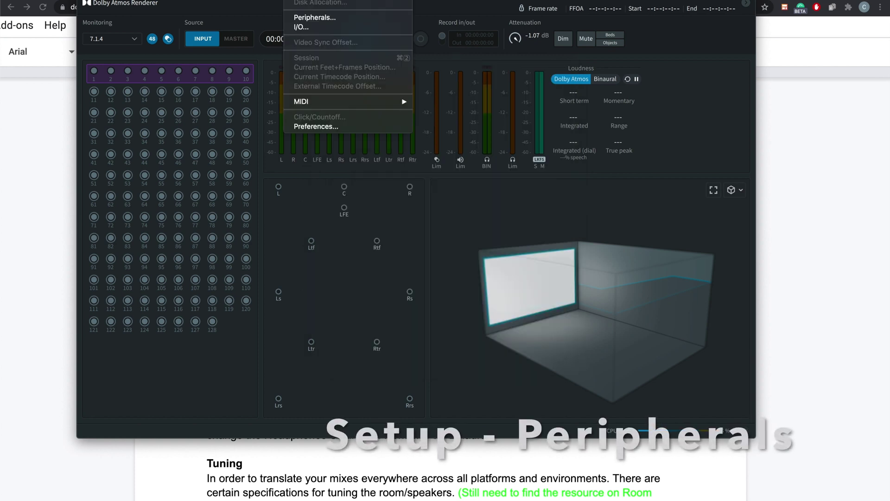
# - Enable the Dolby Atmos renderer connection in Setup > Peripherals and review the Renderer Host list
pyautogui.click(309, 18)
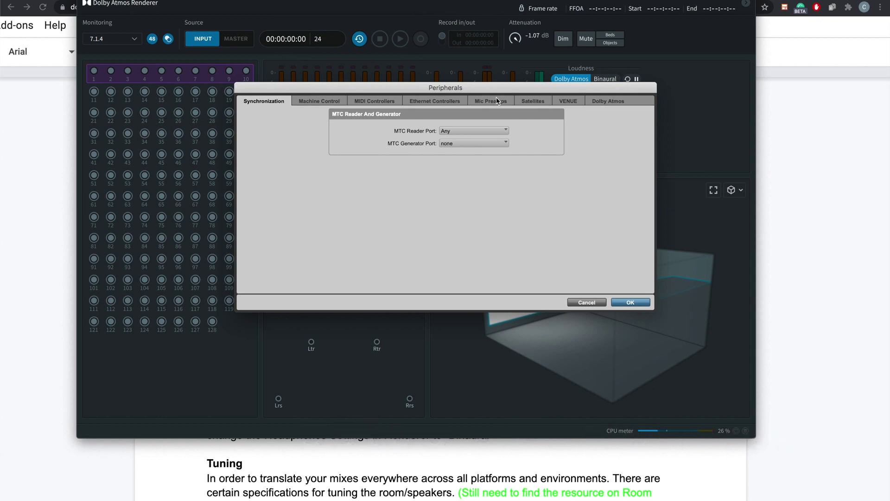
pyautogui.click(611, 104)
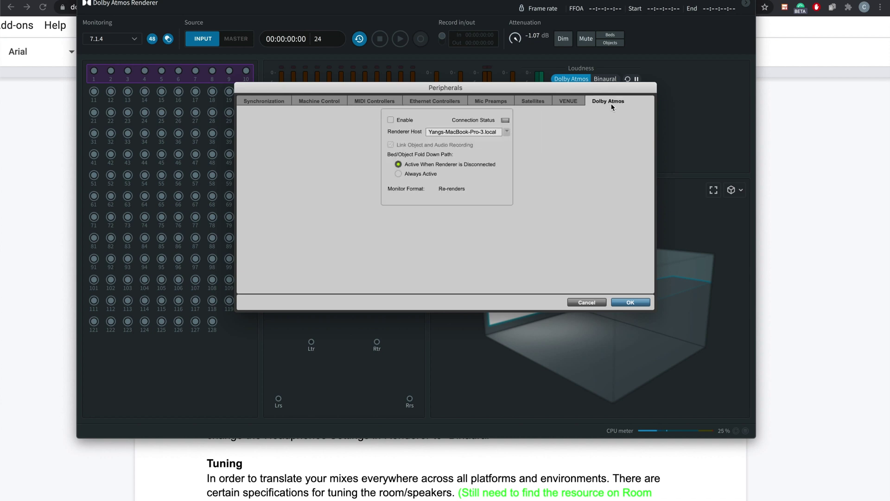
pyautogui.click(390, 120)
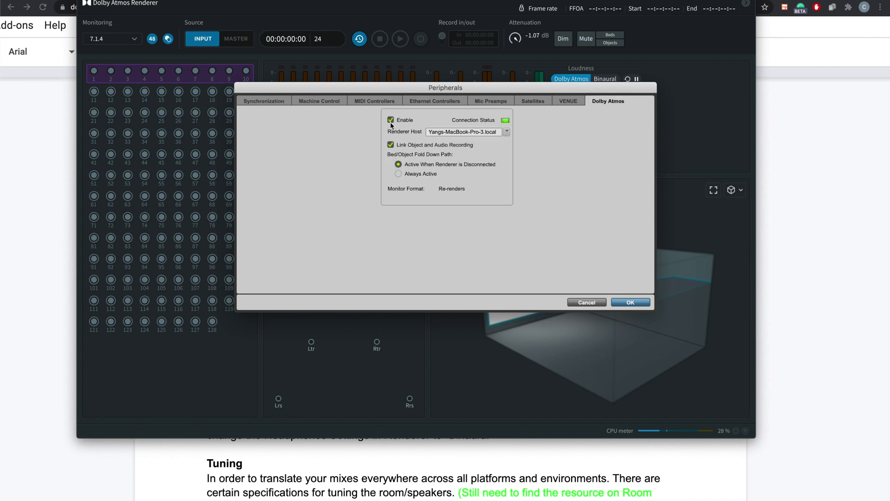
pyautogui.click(507, 133)
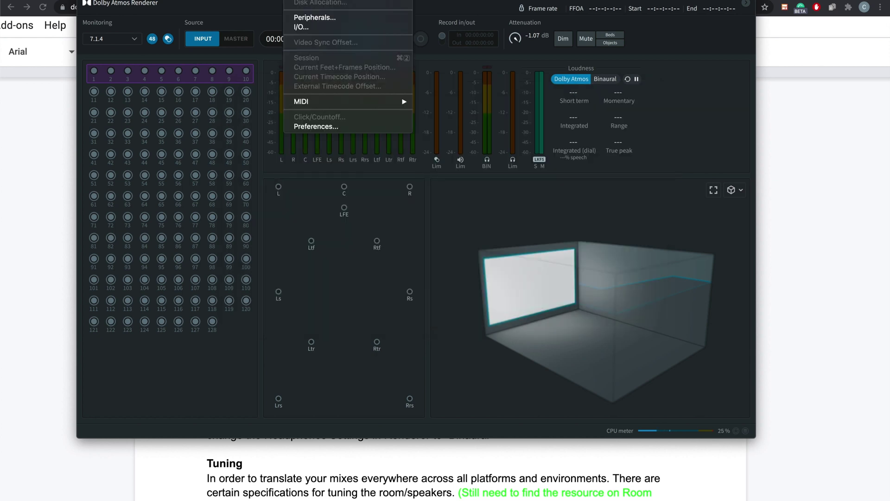
# - Delete every input path in Setup > I/O
pyautogui.click(308, 27)
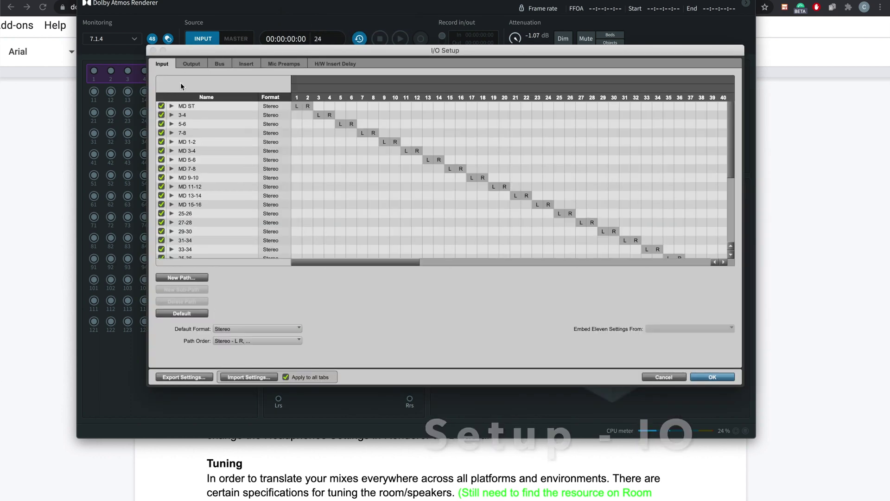
pyautogui.click(186, 109)
pyautogui.scroll(-5, 197, 223)
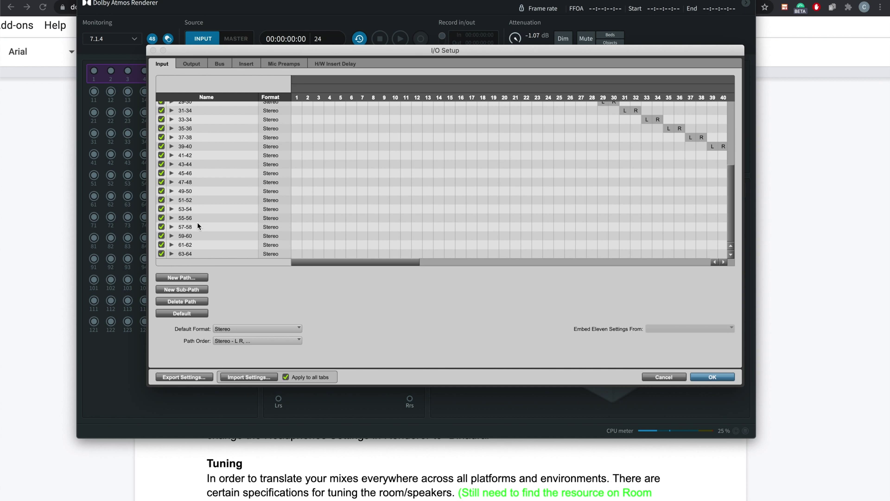
pyautogui.keyDown('shift'); pyautogui.click(205, 254); pyautogui.keyUp('shift')
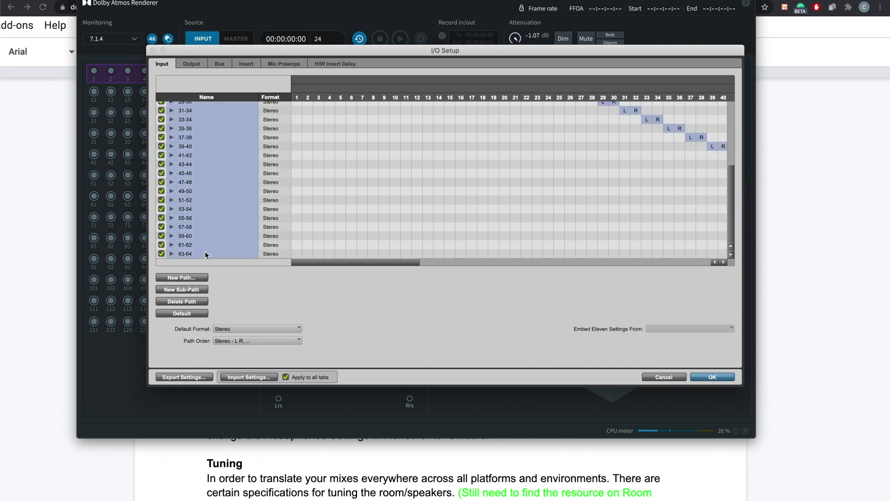
pyautogui.click(180, 301)
# - Delete every output path on the Output tab
pyautogui.click(194, 63)
pyautogui.click(195, 106)
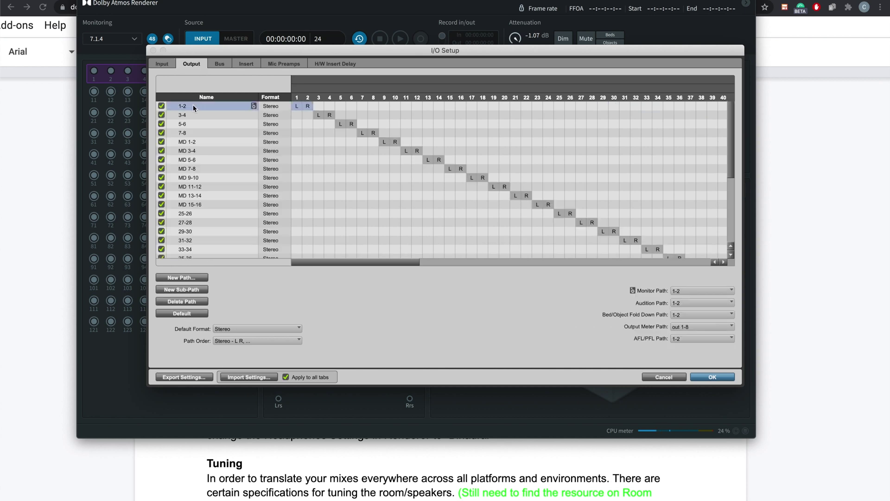
pyautogui.scroll(-5, 218, 224)
pyautogui.keyDown('shift'); pyautogui.click(218, 251); pyautogui.keyUp('shift')
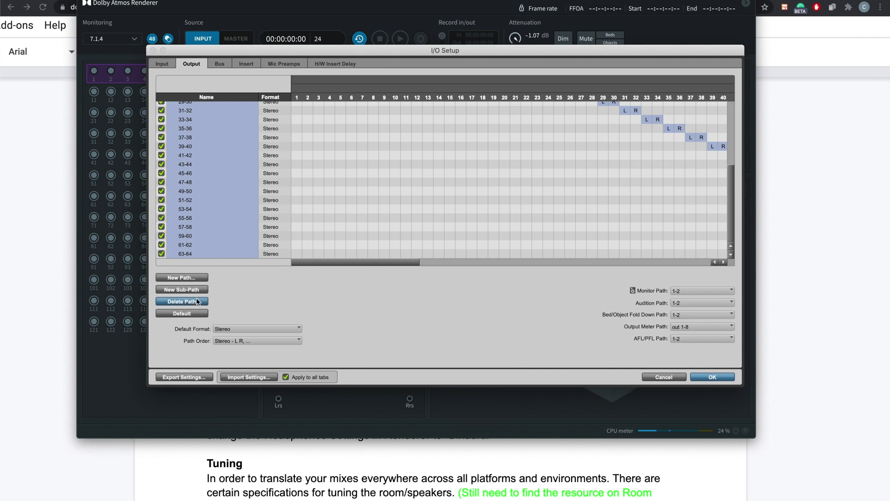
pyautogui.click(196, 299)
pyautogui.click(217, 64)
pyautogui.click(198, 67)
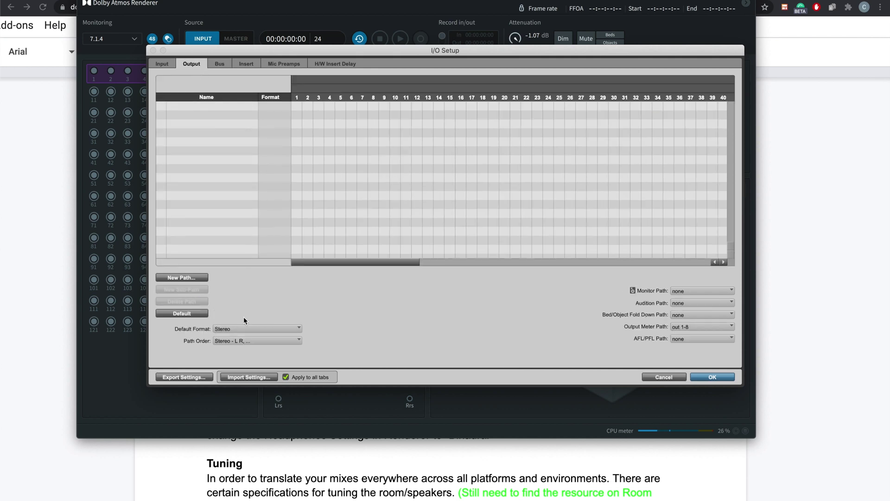
# - Import 'Dolby Atmos Renderer Dolby Audio Bridge Stereo.pio' from the IO Settings folder
pyautogui.click(247, 377)
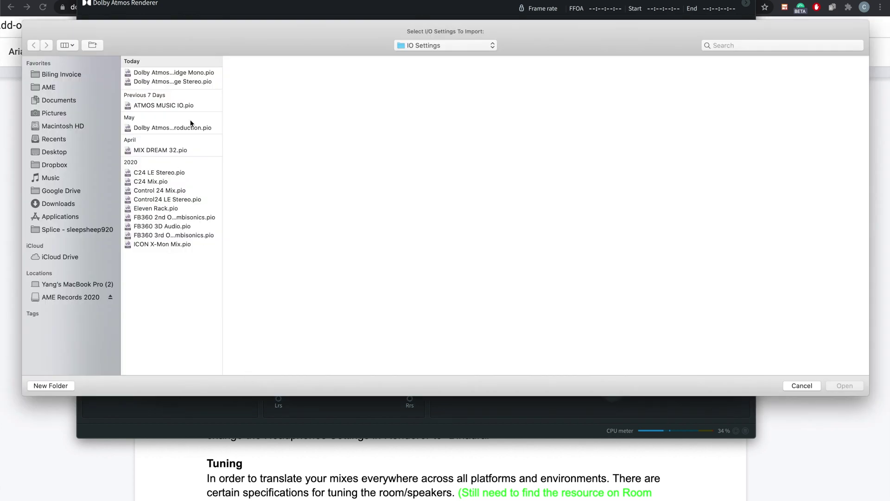
pyautogui.moveTo(221, 107); pyautogui.dragTo(398, 103)
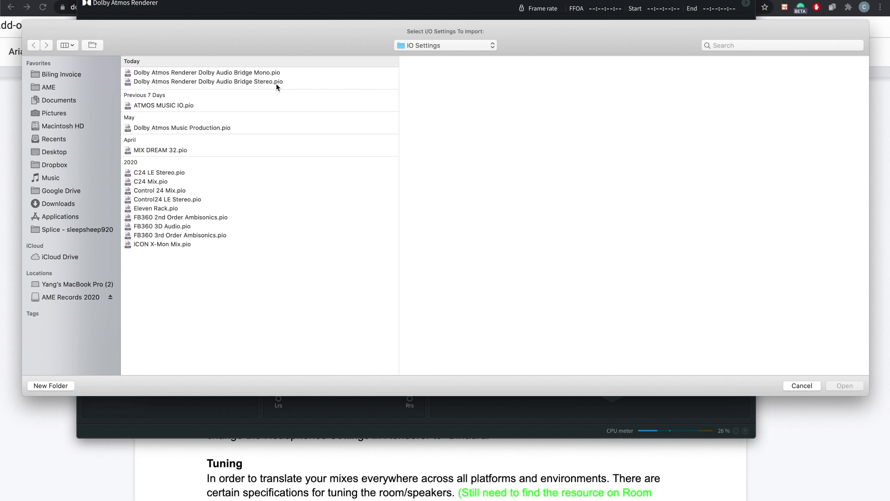
pyautogui.click(140, 82)
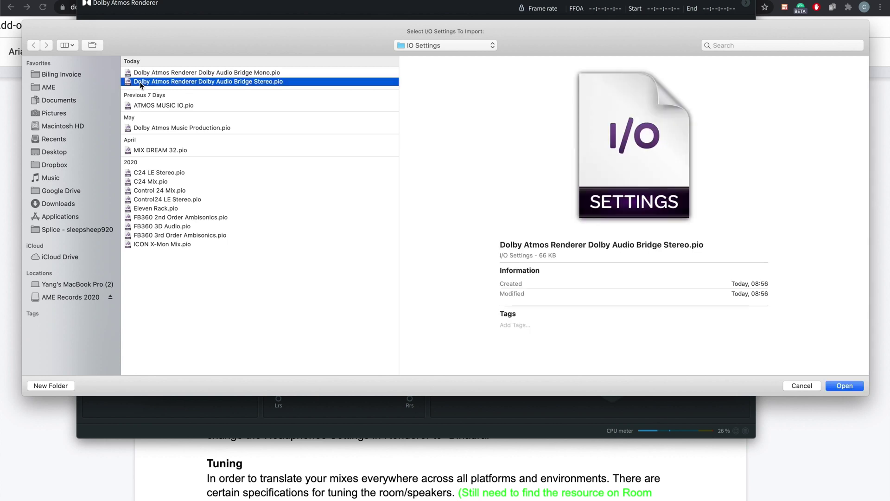
pyautogui.doubleClick(317, 83)
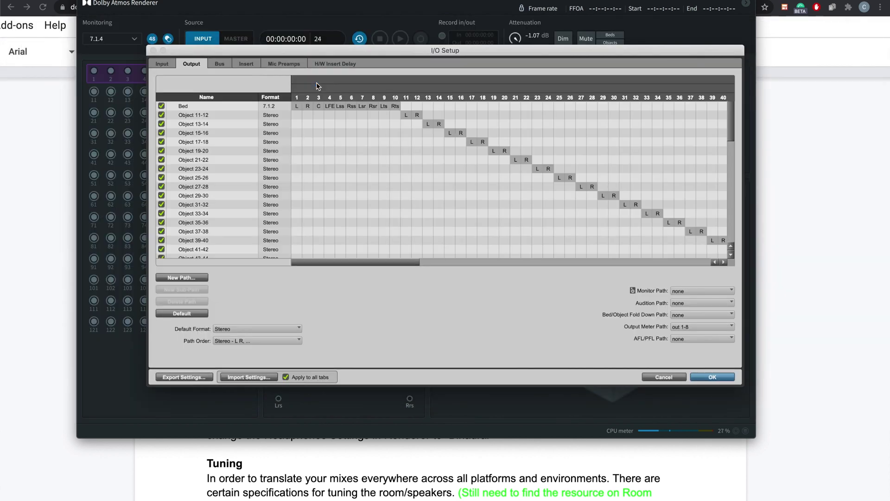
# - Inspect the Bus tab, expanding and collapsing the 7.1.2 Bed and Object 11-12 sub-paths
pyautogui.click(218, 64)
pyautogui.click(153, 66)
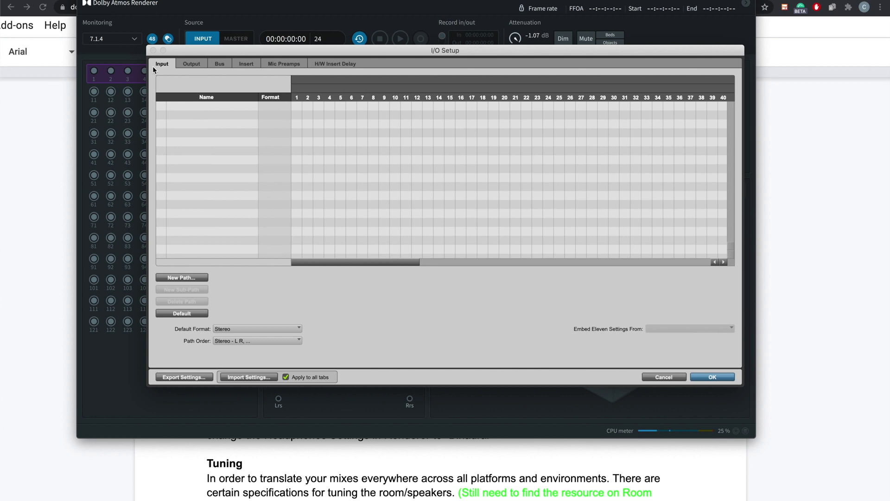
pyautogui.click(180, 70)
pyautogui.click(216, 63)
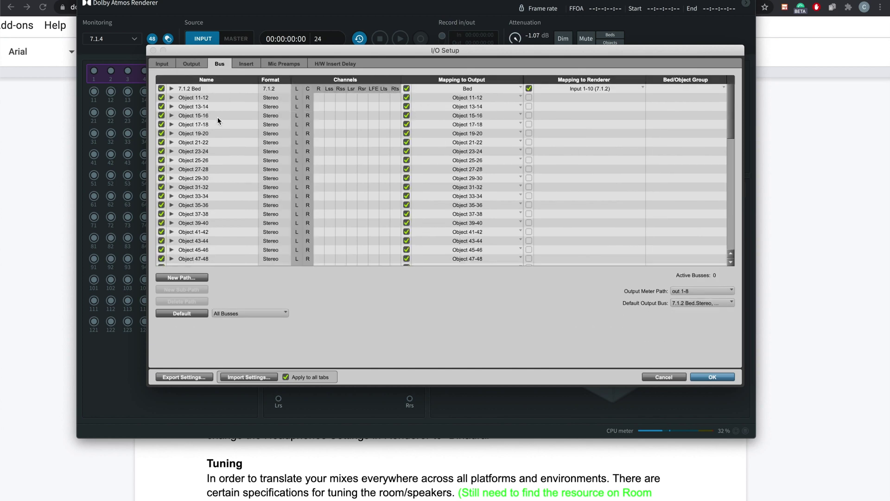
pyautogui.click(172, 89)
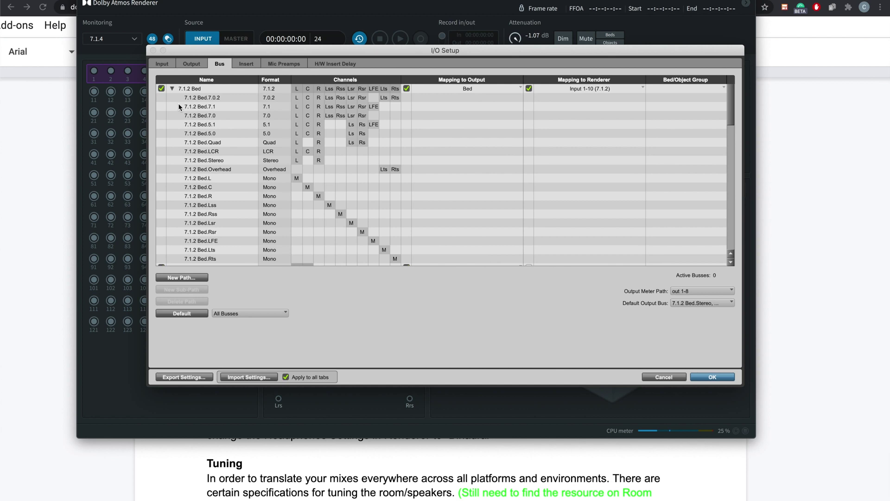
pyautogui.click(172, 88)
pyautogui.click(172, 97)
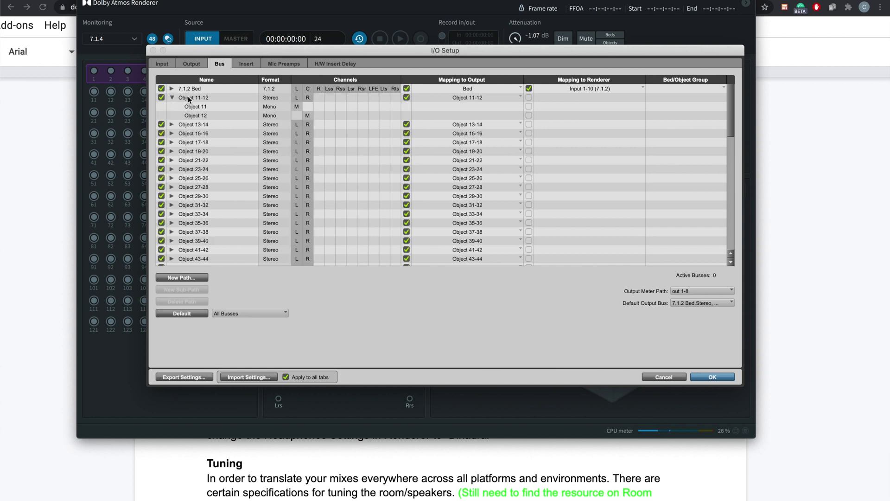
pyautogui.scroll(-15, 188, 96)
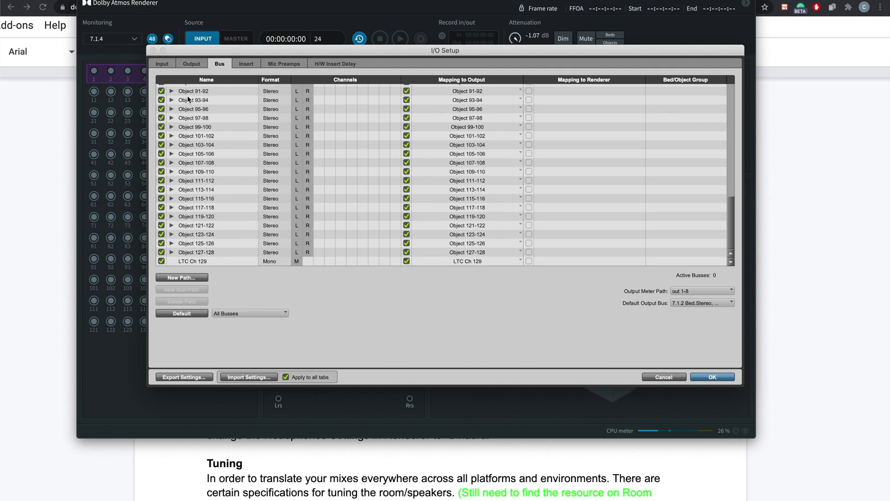
pyautogui.click(226, 252)
pyautogui.scroll(15, 226, 252)
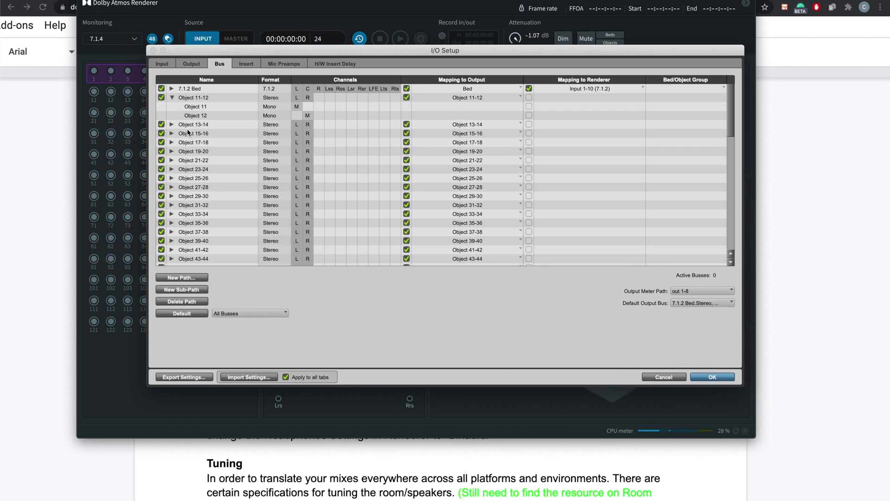
pyautogui.click(171, 98)
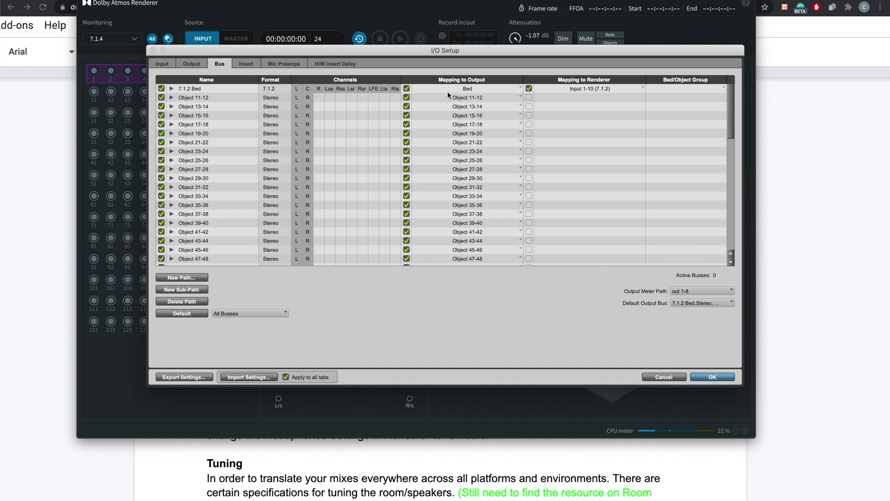
# - Map all object sub-paths, Object 11-12 through Object 127-128, to their renderer inputs
pyautogui.click(529, 98)
pyautogui.click(528, 201)
pyautogui.click(215, 101)
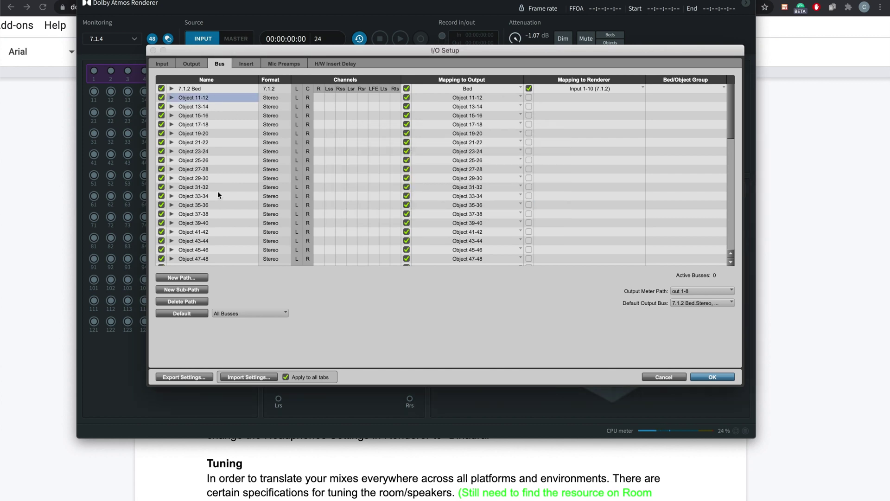
pyautogui.scroll(-10, 218, 191)
pyautogui.keyDown('shift'); pyautogui.click(220, 251); pyautogui.keyUp('shift')
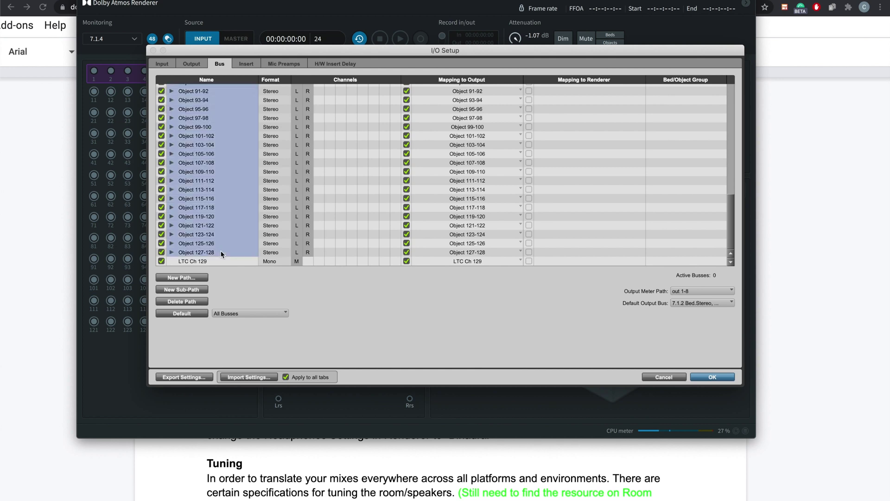
pyautogui.scroll(10, 530, 109)
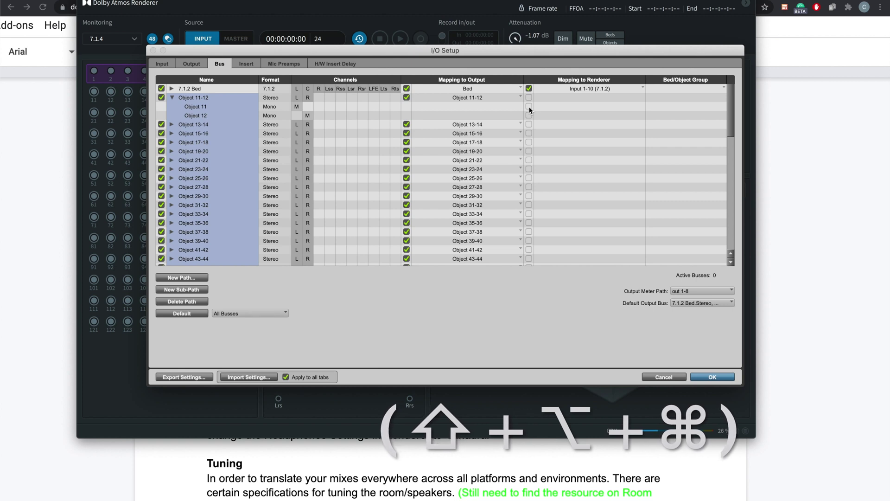
pyautogui.keyDown('alt'); pyautogui.keyDown('shift'); pyautogui.keyDown('super'); pyautogui.click(529, 106); pyautogui.keyUp('super'); pyautogui.keyUp('shift'); pyautogui.keyUp('alt')
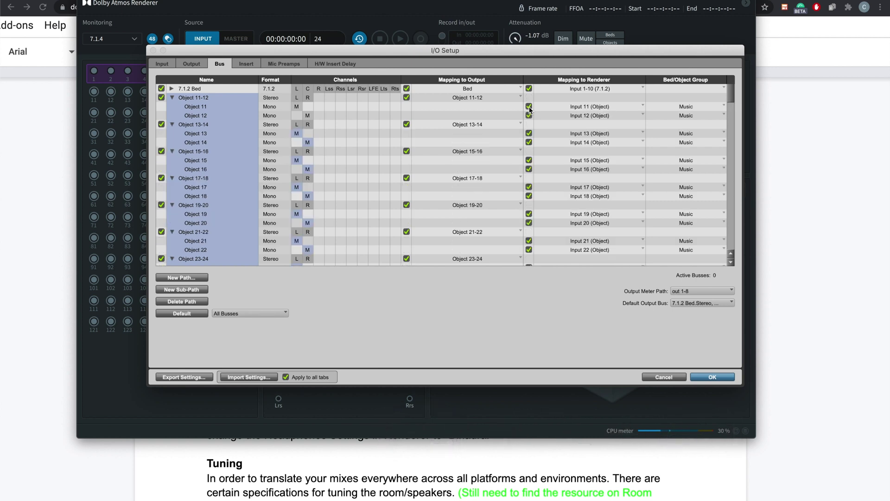
pyautogui.scroll(-5, 519, 196)
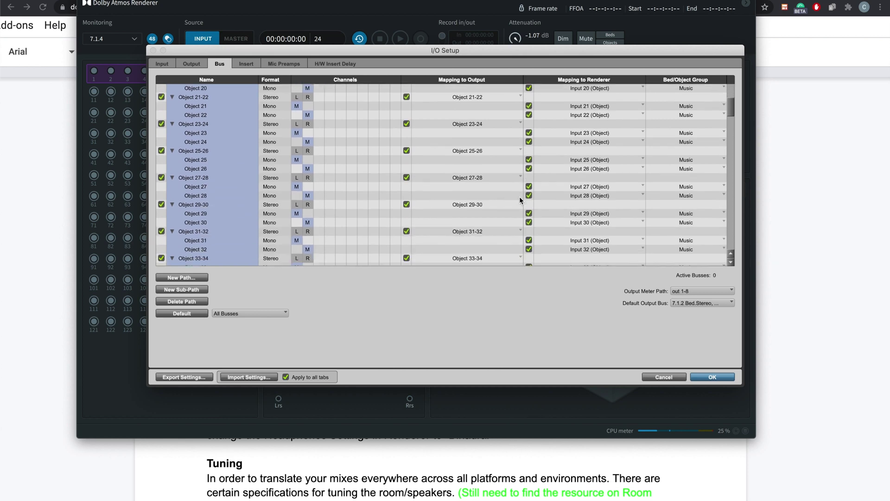
pyautogui.scroll(-20, 520, 196)
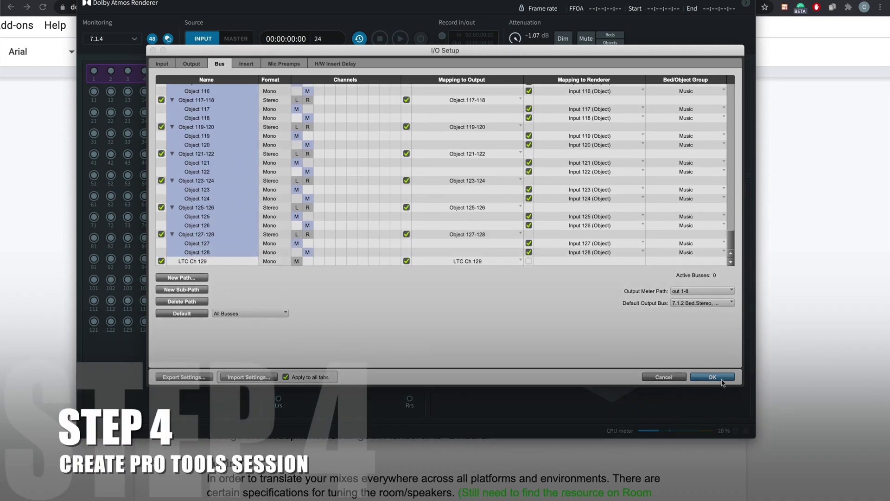
# - Confirm the I/O Setup bus changes, then create the interleaved session 'ATMOS SETUP' without a template
pyautogui.click(712, 377)
pyautogui.press('super+n')
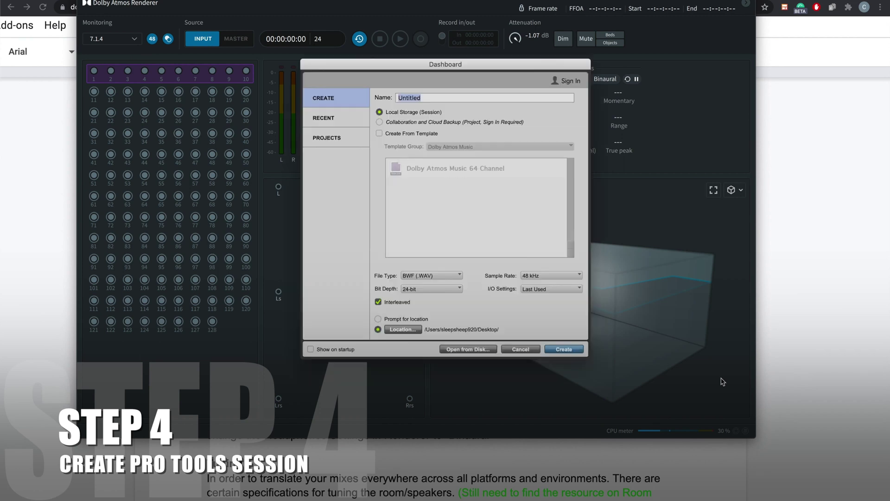
pyautogui.write('ATMOS SETUP')
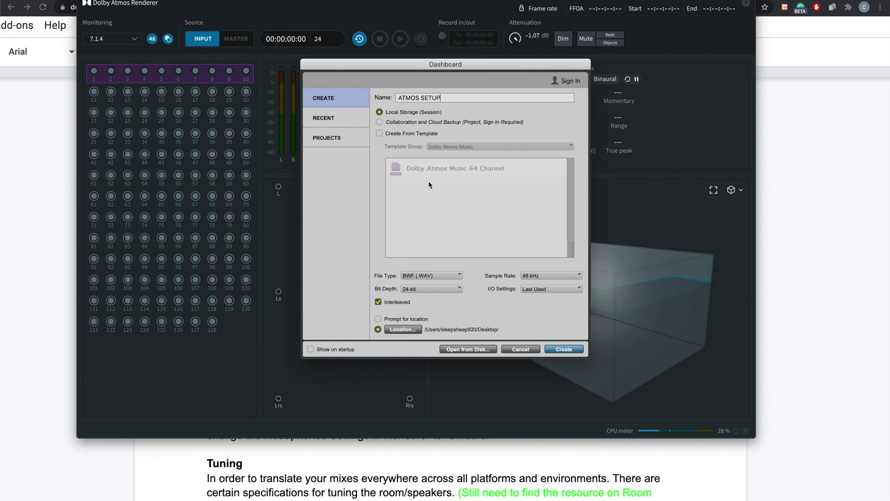
pyautogui.click(380, 134)
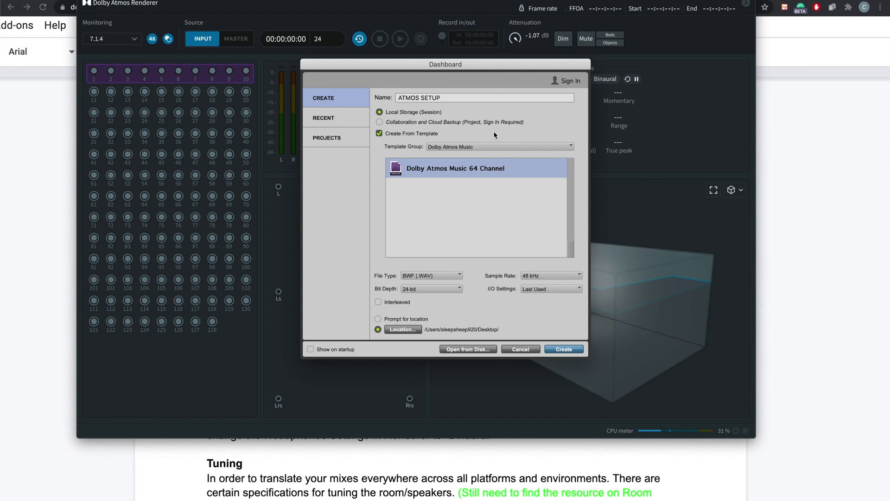
pyautogui.click(379, 133)
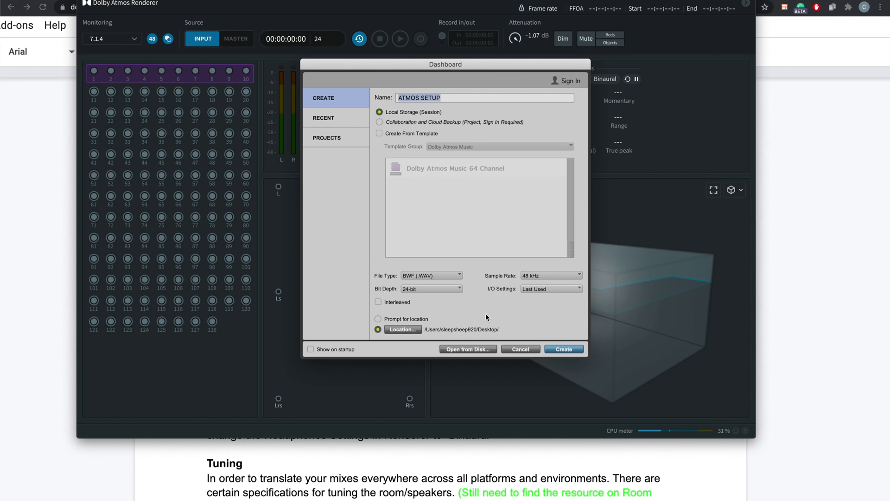
pyautogui.click(408, 301)
pyautogui.click(571, 348)
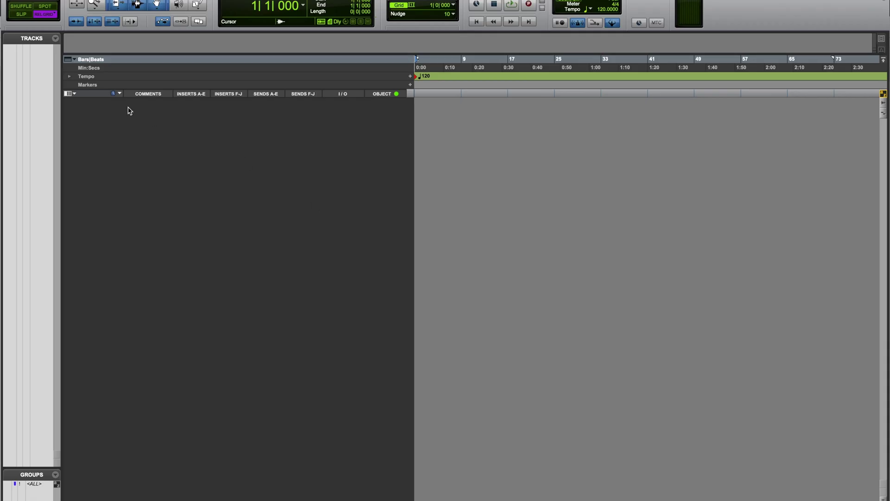
# - Import the bass and other stem WAVs from STEMS FOR ATMOS MIX as new tracks
pyautogui.click(74, 95)
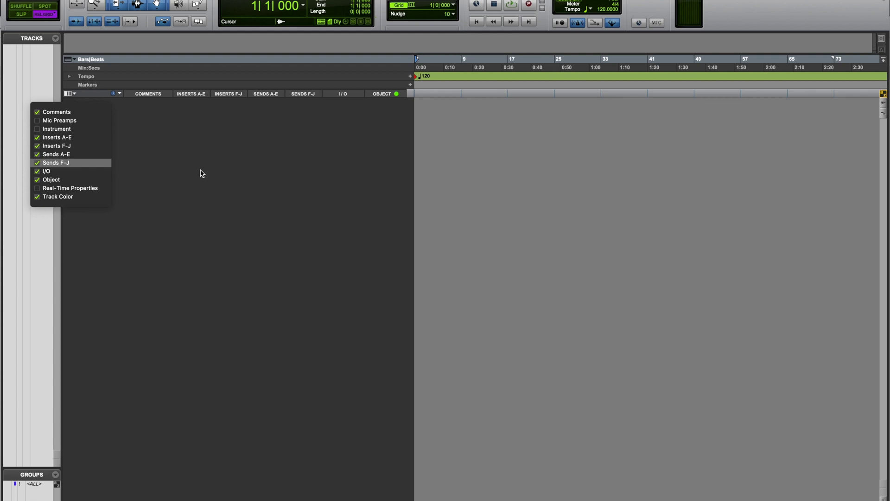
pyautogui.press('shift+super+i')
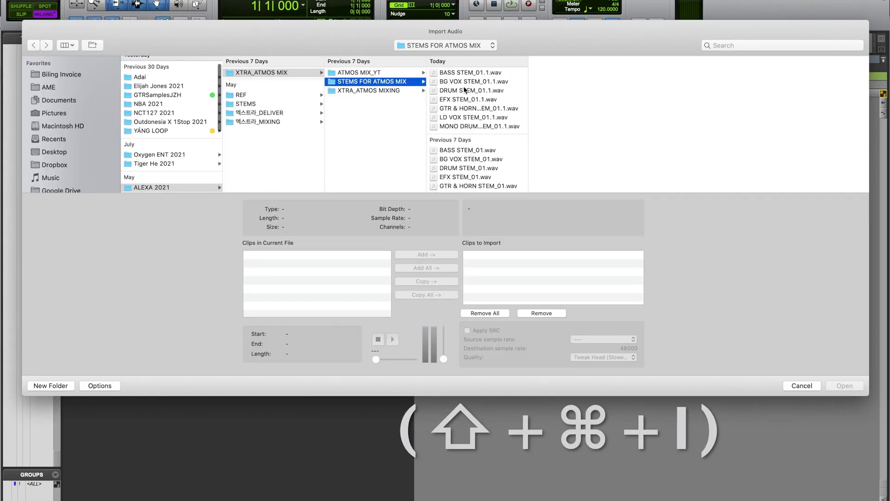
pyautogui.click(469, 72)
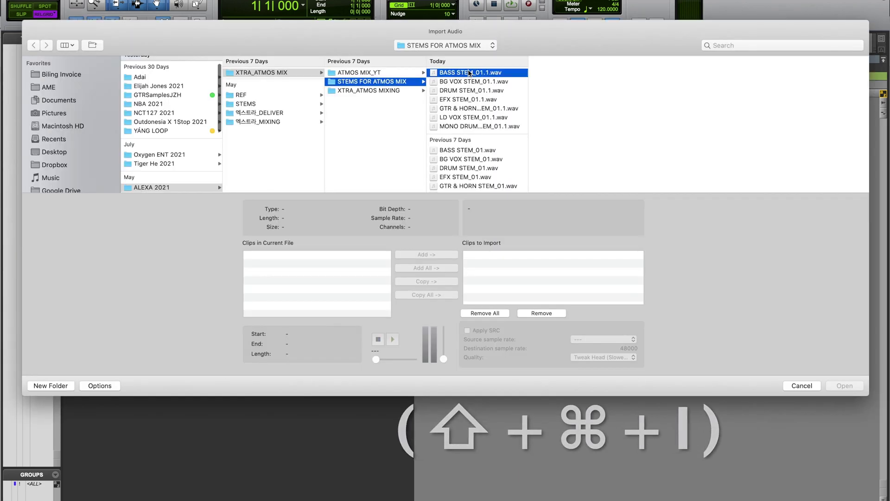
pyautogui.scroll(-1, 470, 141)
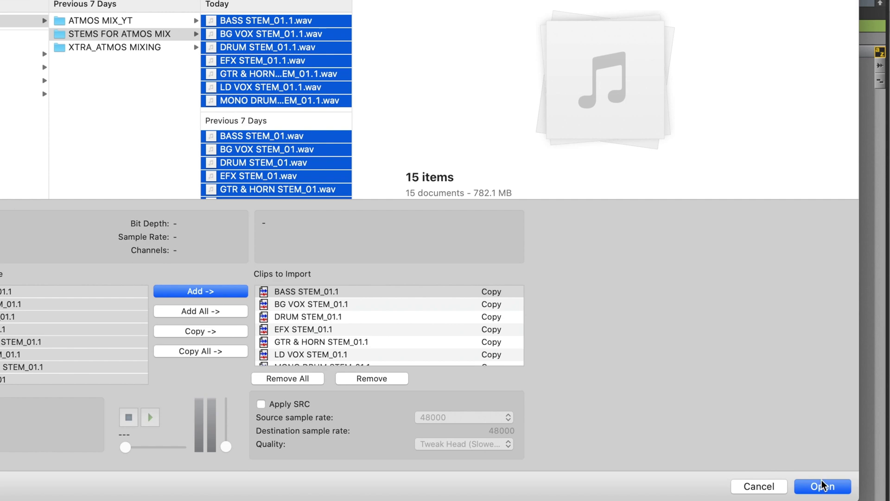
pyautogui.click(843, 385)
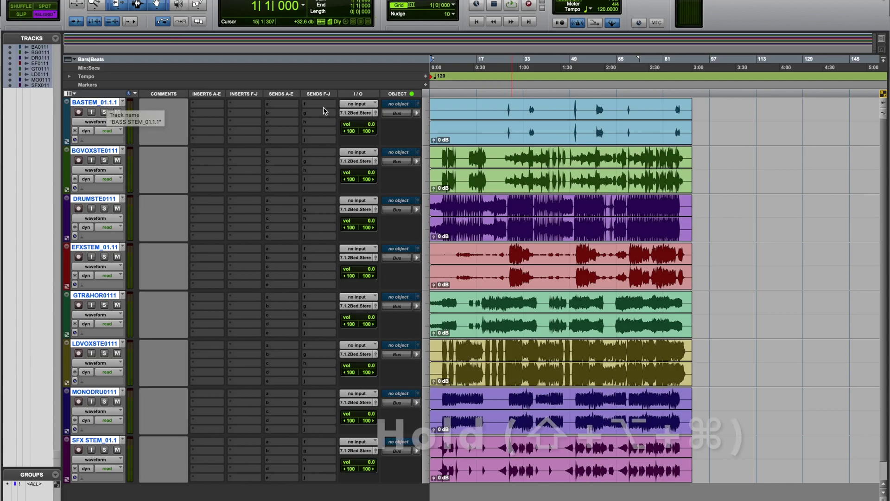
# - Set every stem track's output to bed > 7.1.2 Bed at once
pyautogui.keyDown('alt'); pyautogui.keyDown('shift'); pyautogui.keyDown('super'); pyautogui.click(349, 112); pyautogui.keyUp('super'); pyautogui.keyUp('shift'); pyautogui.keyUp('alt')
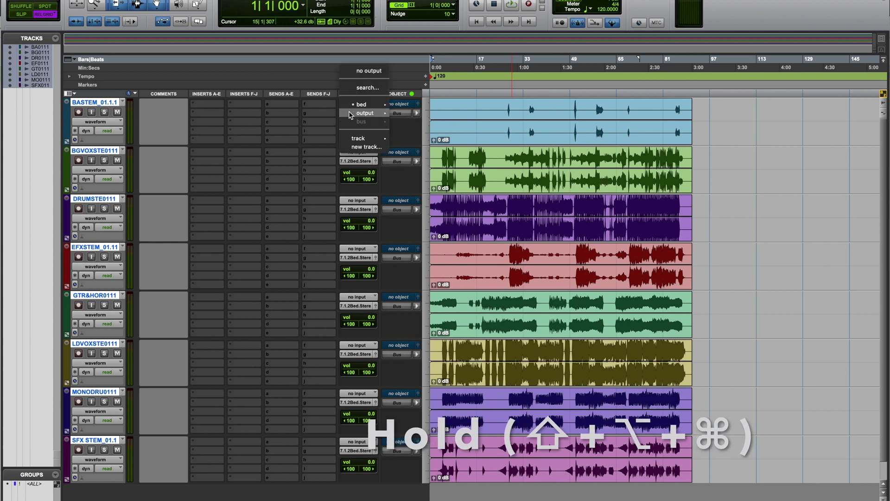
pyautogui.moveTo(361, 105)
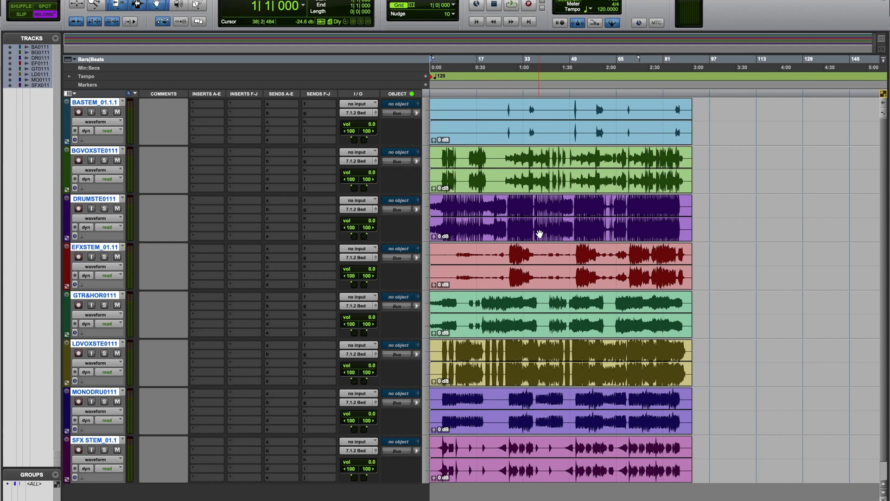
# - Assign the BASTEM track to Object 11-12 (Stereo) and toggle it from bus to object
pyautogui.click(410, 105)
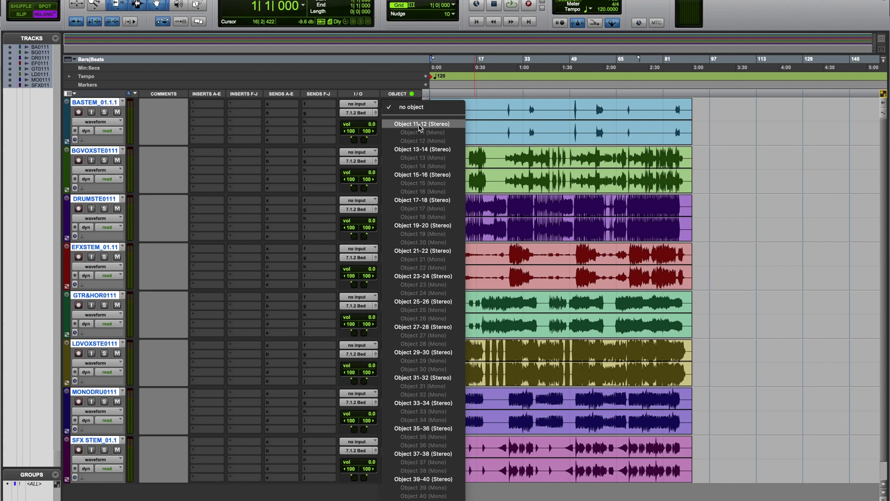
pyautogui.click(420, 125)
pyautogui.click(398, 115)
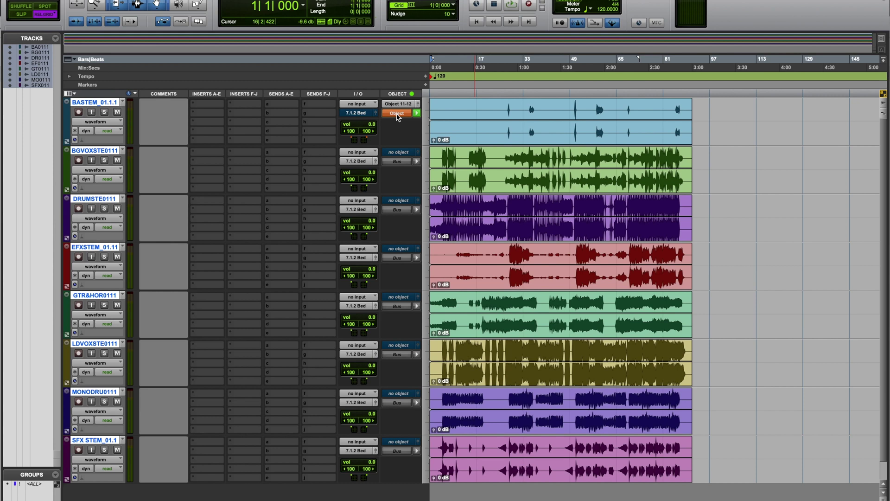
pyautogui.click(397, 114)
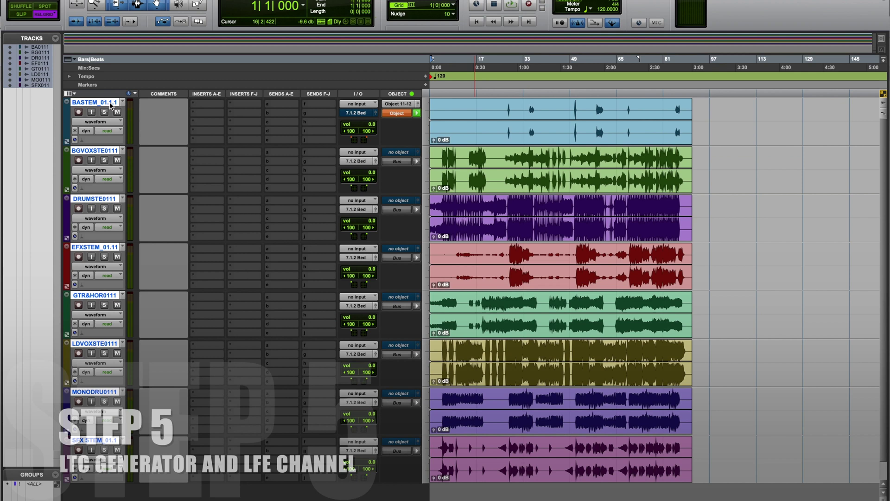
# - Add mono audio tracks Audio 1 and Audio 2 above the bass stem and edit Audio 1's name
pyautogui.click(108, 103)
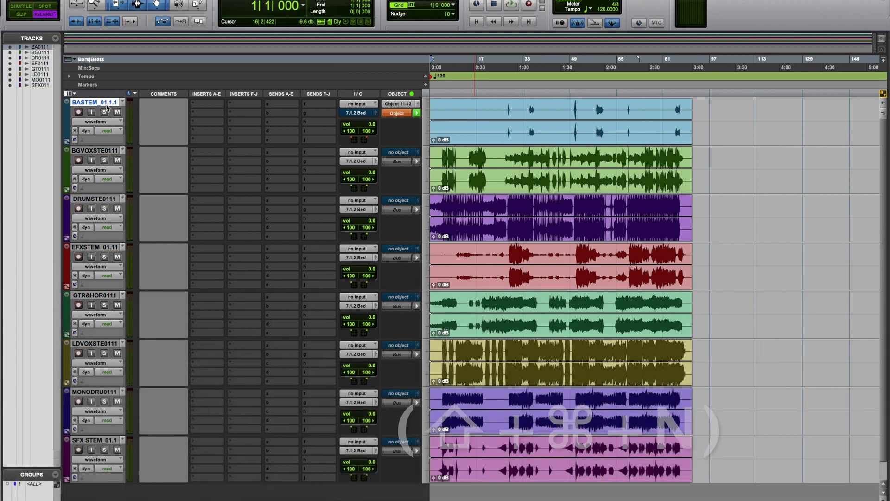
pyautogui.press('shift+super+n')
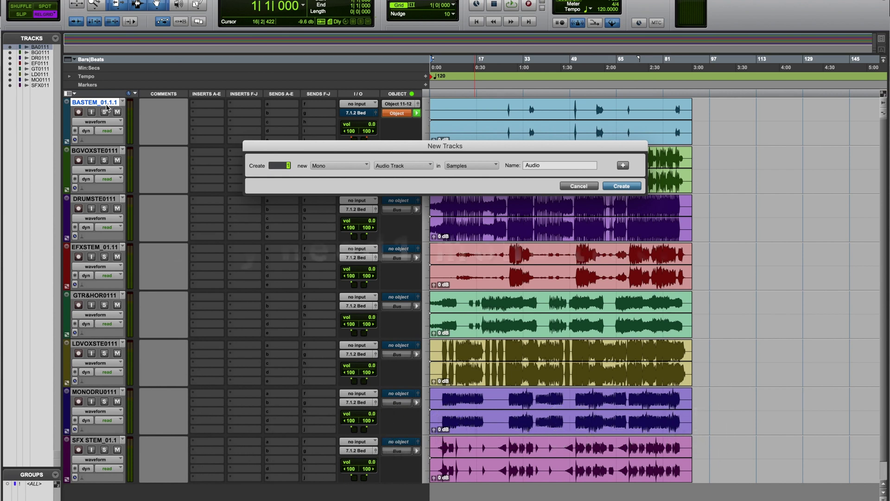
pyautogui.press('Return')
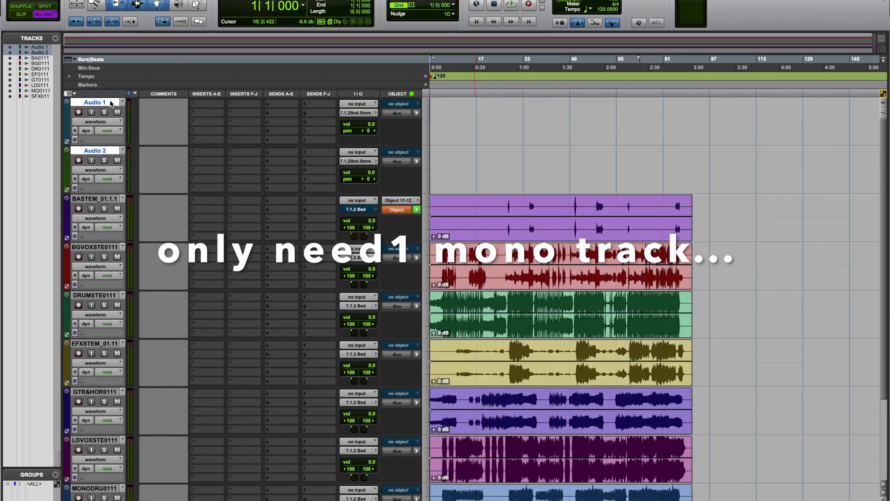
pyautogui.doubleClick(109, 102)
# - Rename Audio 1 to LTC and insert Dolby LTC Generator (mono) on it via a DOLB search
pyautogui.write('LTC')
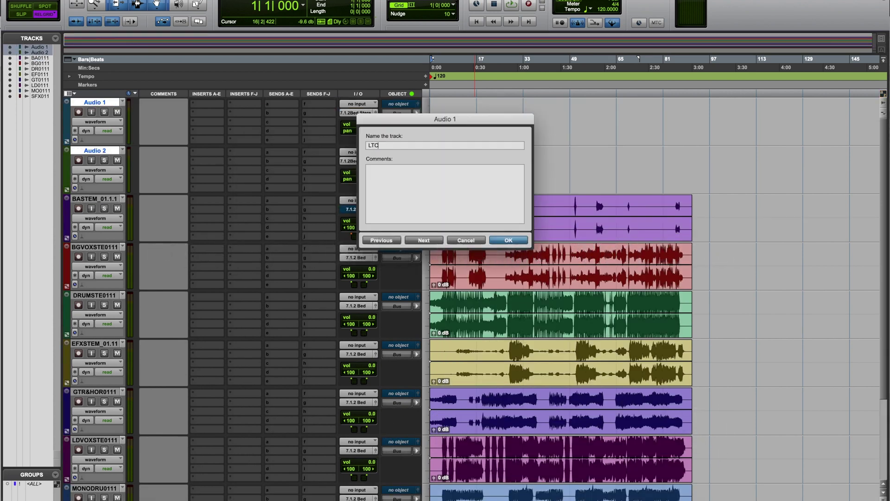
pyautogui.press('Return')
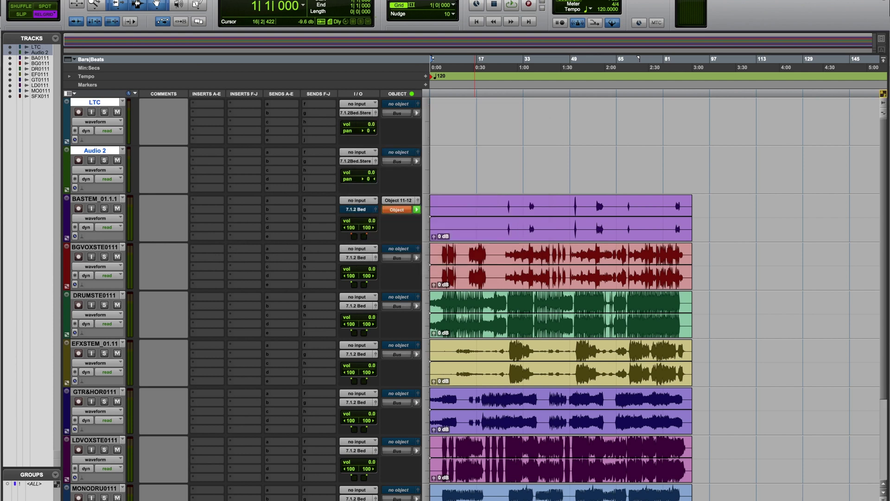
pyautogui.click(91, 105)
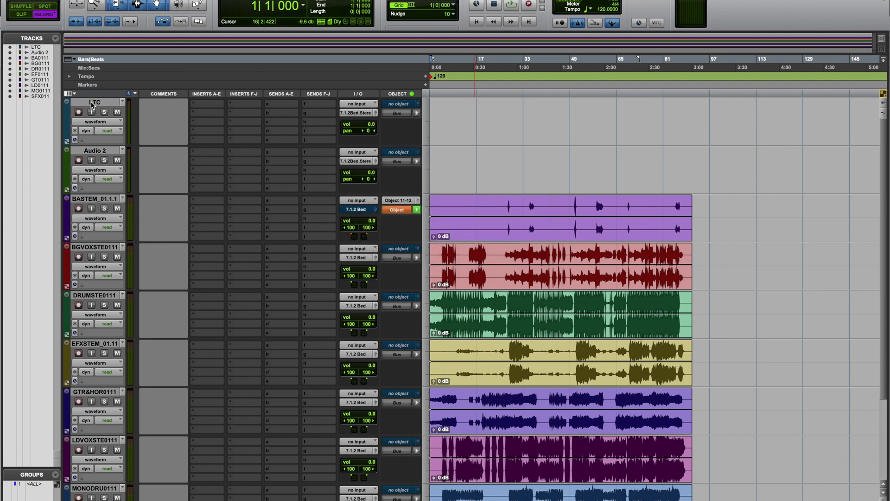
pyautogui.click(99, 104)
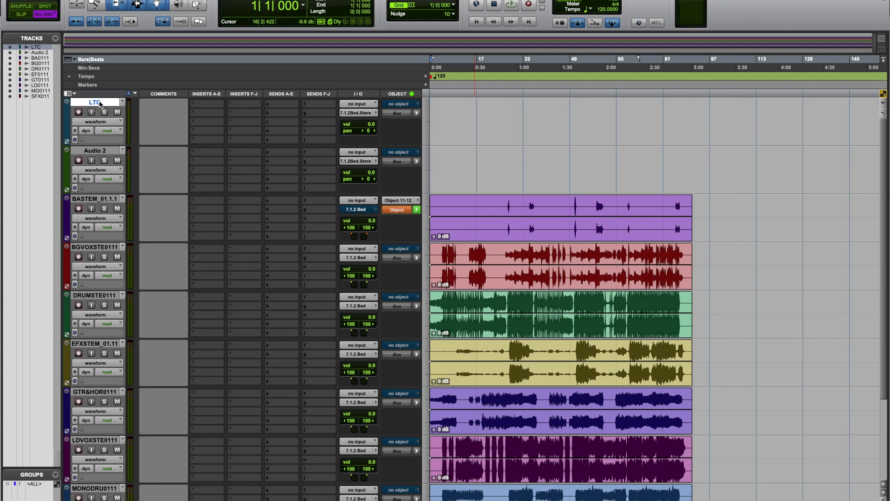
pyautogui.click(219, 115)
pyautogui.write('DOLB')
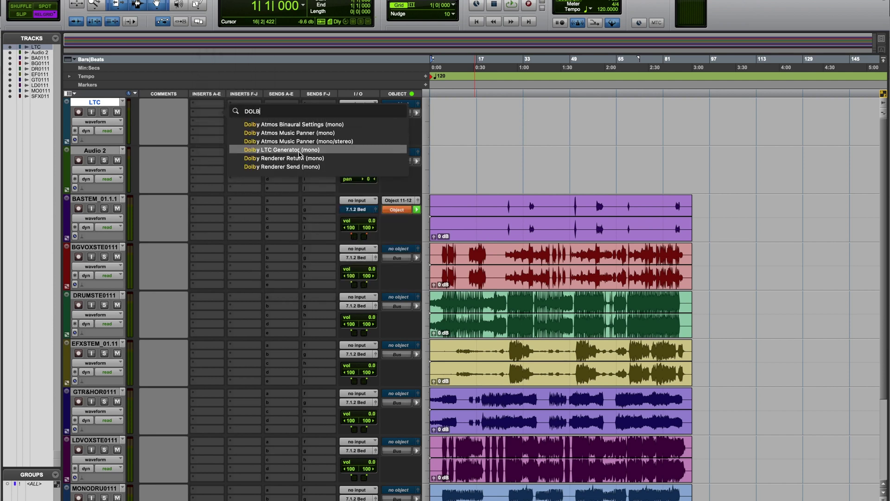
pyautogui.click(299, 150)
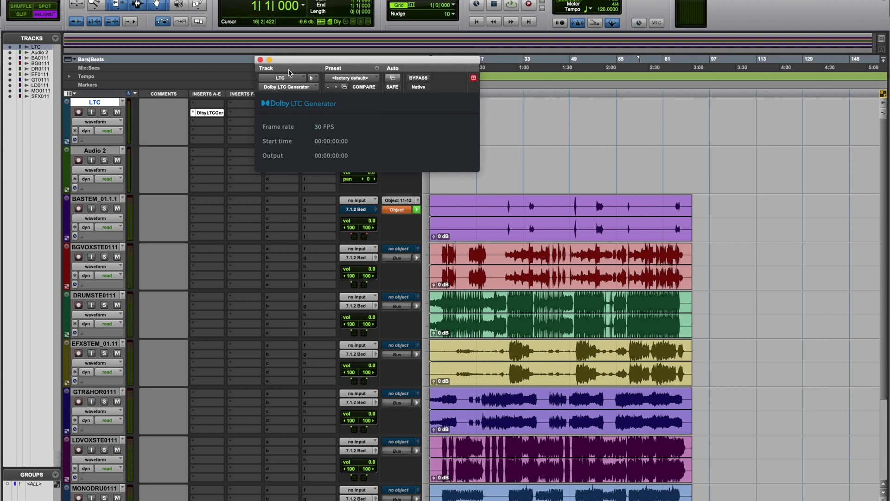
# - Set the session Timecode Rate to 24 fps in Session Setup
pyautogui.click(260, 59)
pyautogui.click(299, 1)
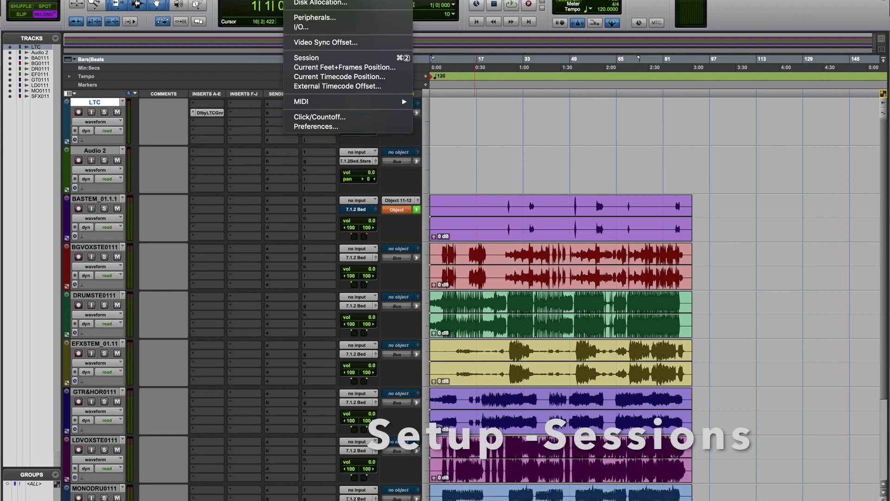
pyautogui.click(315, 57)
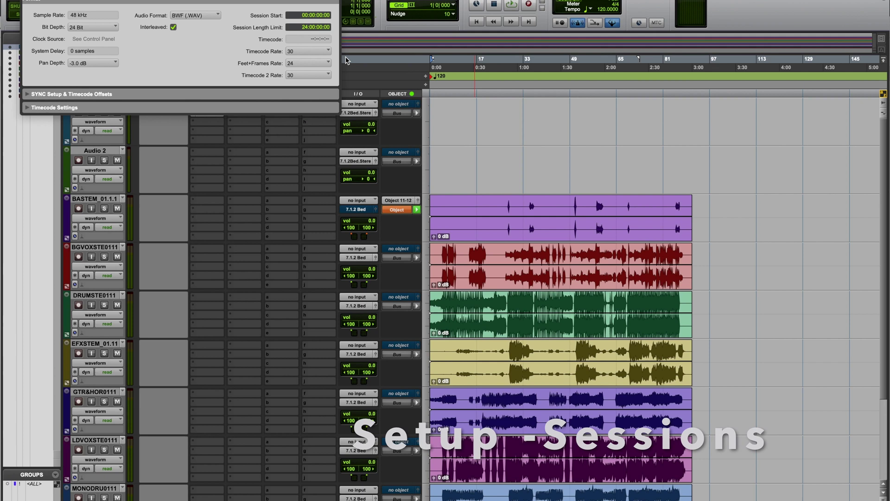
pyautogui.click(297, 51)
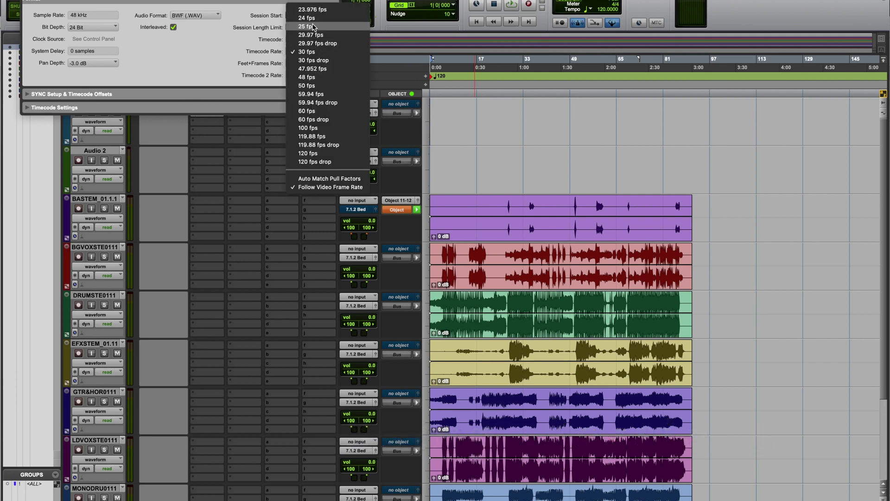
pyautogui.click(311, 23)
pyautogui.click(297, 51)
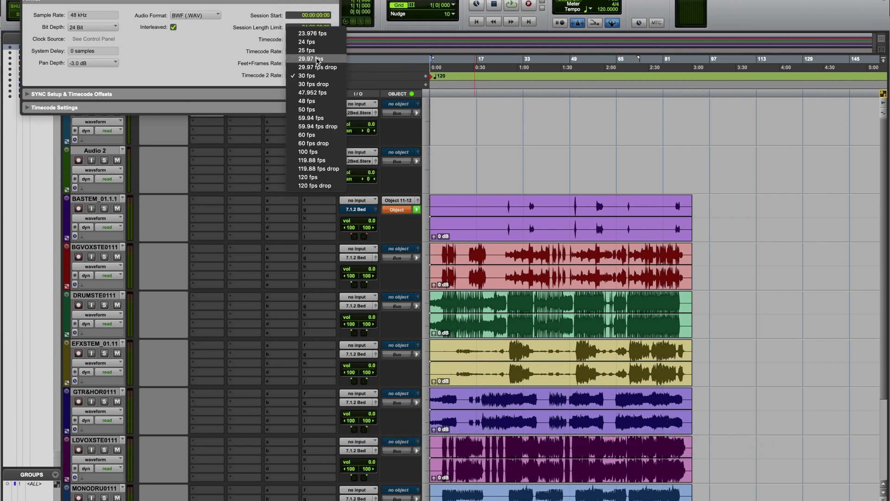
pyautogui.click(275, 138)
# - Check the LTC Generator, route the LTC track's output to LTC Ch 129, and start playback
pyautogui.click(211, 114)
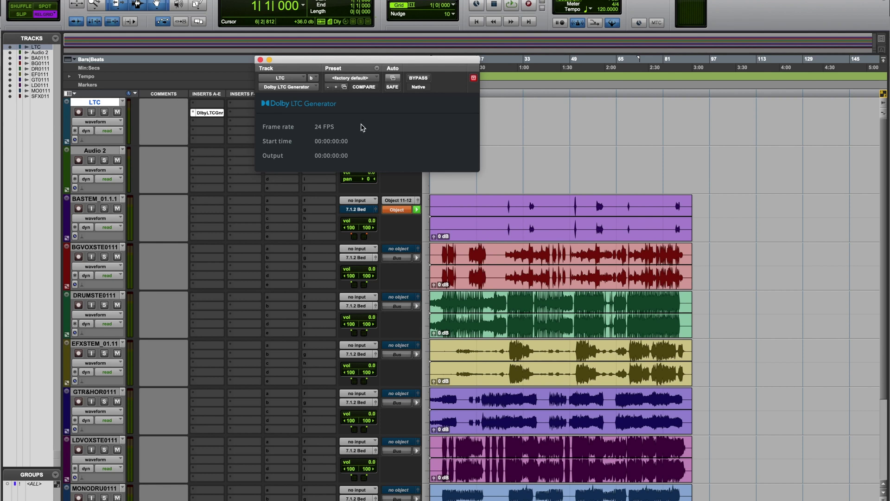
pyautogui.click(261, 59)
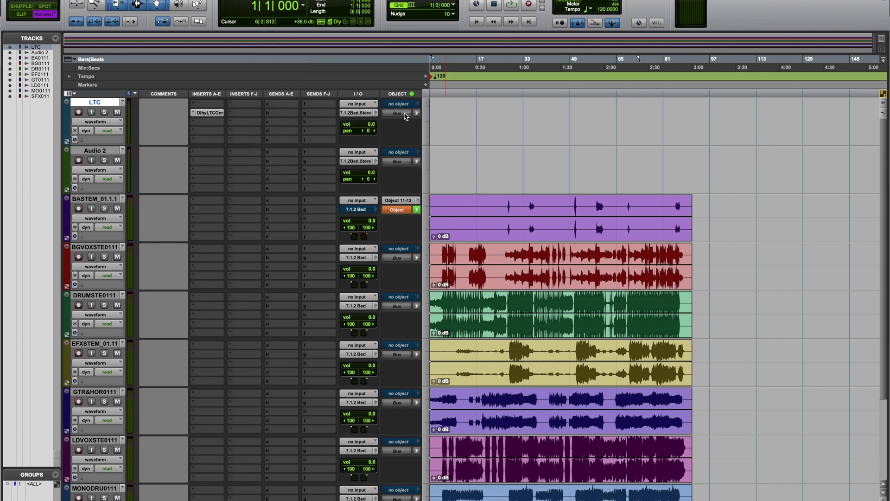
pyautogui.click(369, 115)
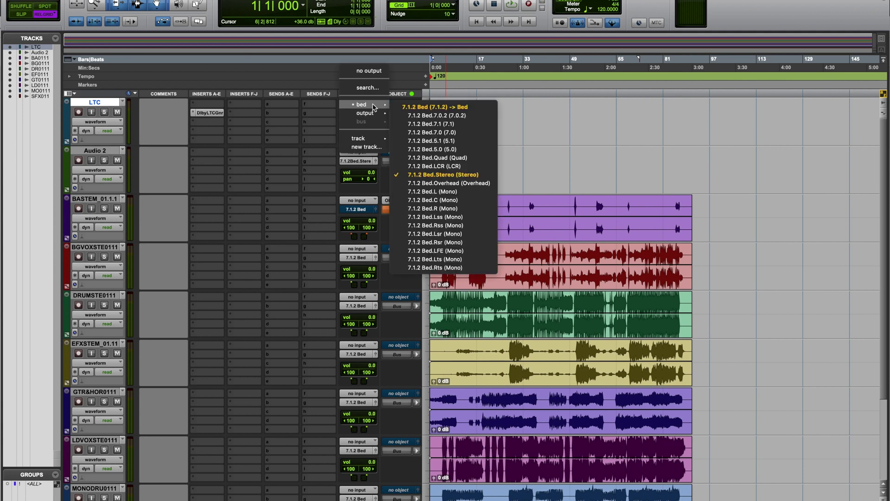
pyautogui.moveTo(371, 114)
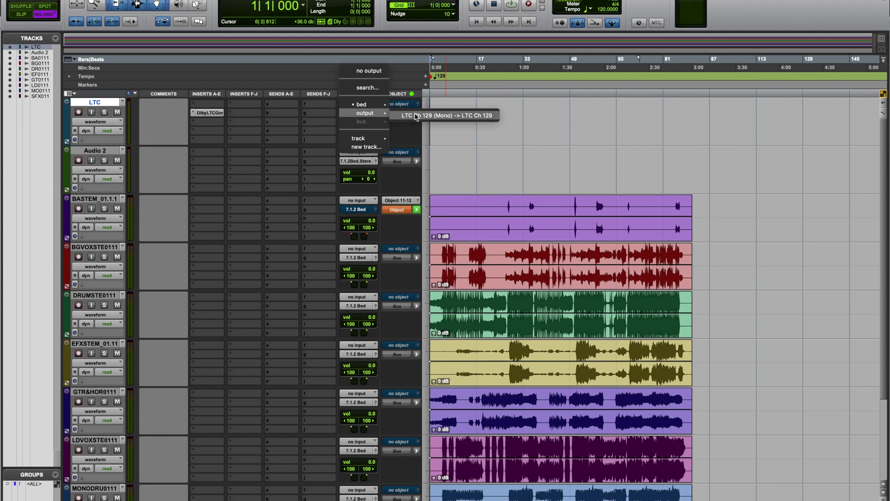
pyautogui.click(415, 117)
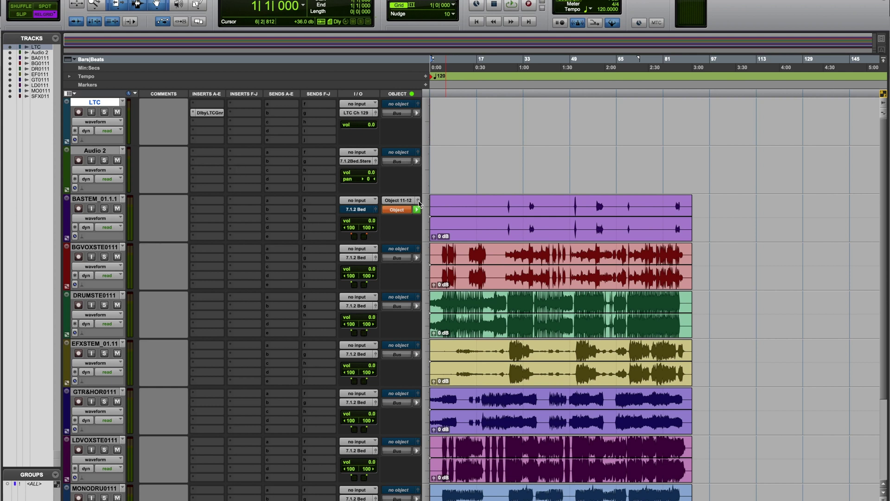
pyautogui.press('space')
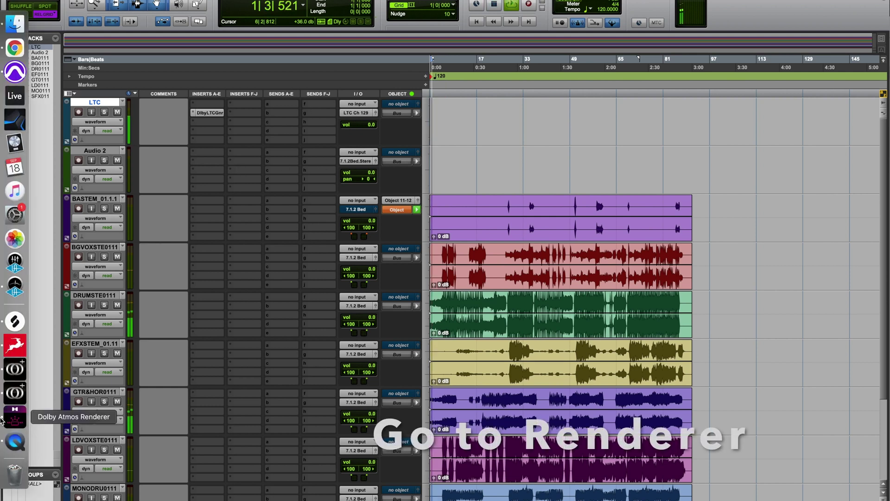
# - Verify the Dolby Atmos Renderer's timecode advances at 24 fps, then return to Pro Tools
pyautogui.click(1, 419)
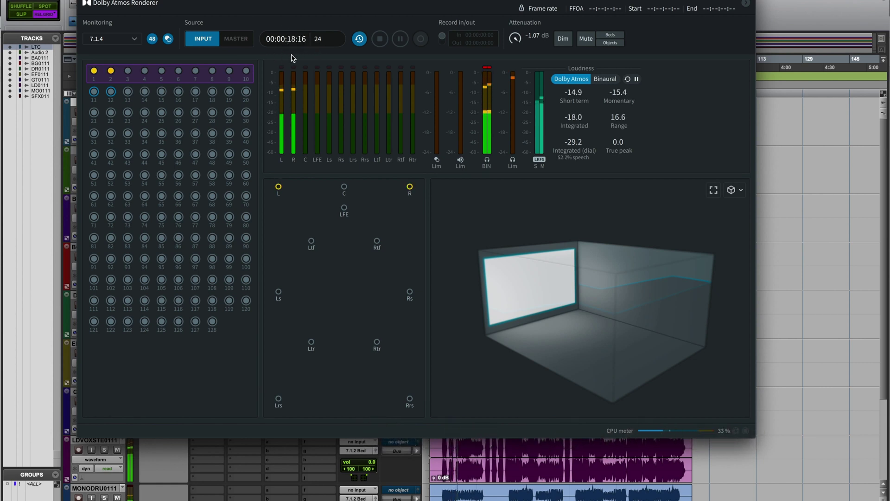
pyautogui.press('super+Tab')
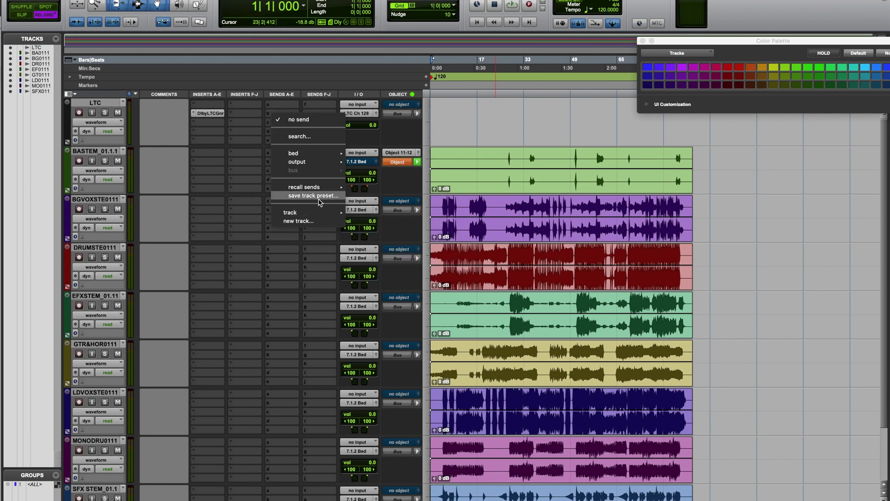
# - Create a new Aux Input track from the send menu and rename it LFE
pyautogui.moveTo(316, 216)
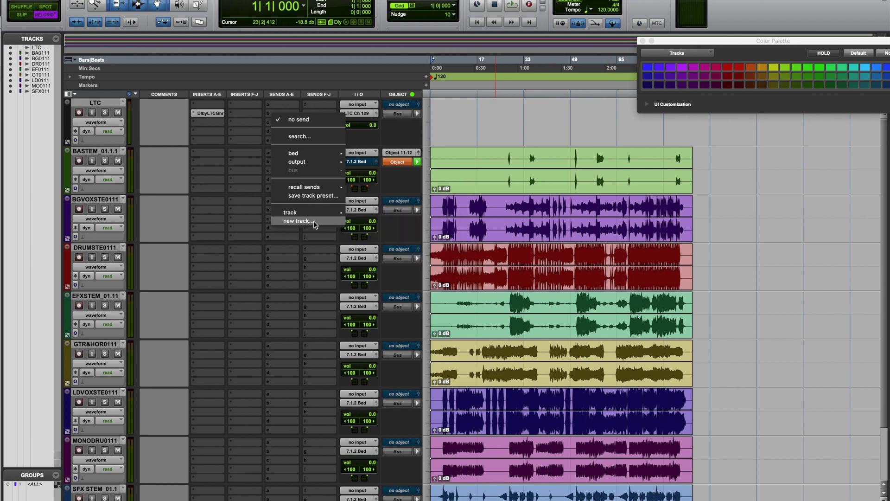
pyautogui.click(315, 221)
pyautogui.press('Return')
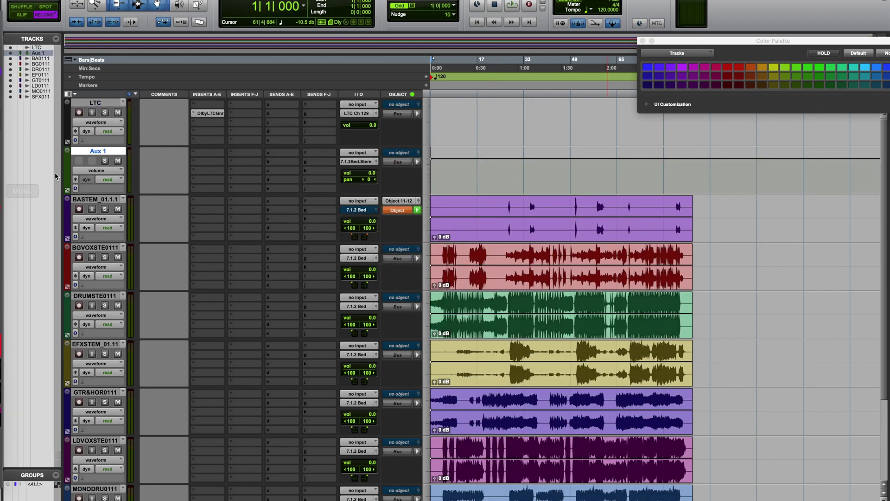
pyautogui.doubleClick(115, 155)
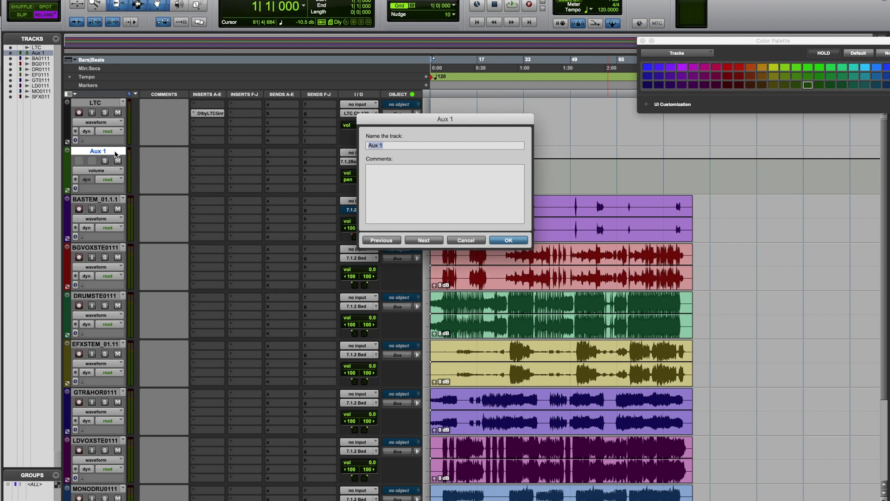
pyautogui.write('LFE')
pyautogui.press('Return')
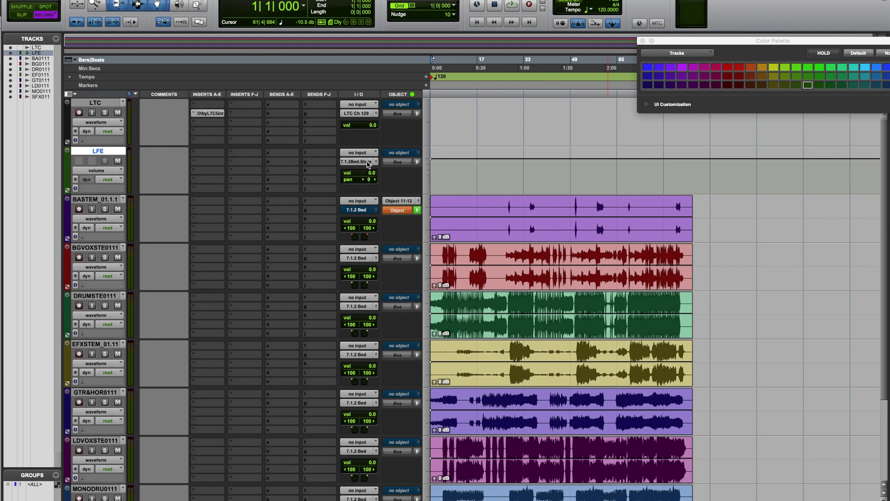
# - Insert Channel Strip (mono) on the LFE track by searching CHAN
pyautogui.click(212, 161)
pyautogui.click(259, 120)
pyautogui.write('CHAN')
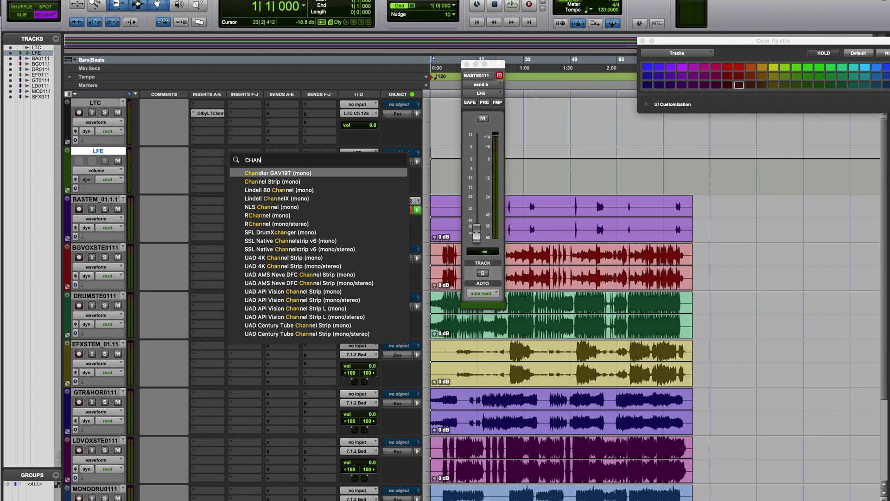
pyautogui.press('Down')
pyautogui.press('Return')
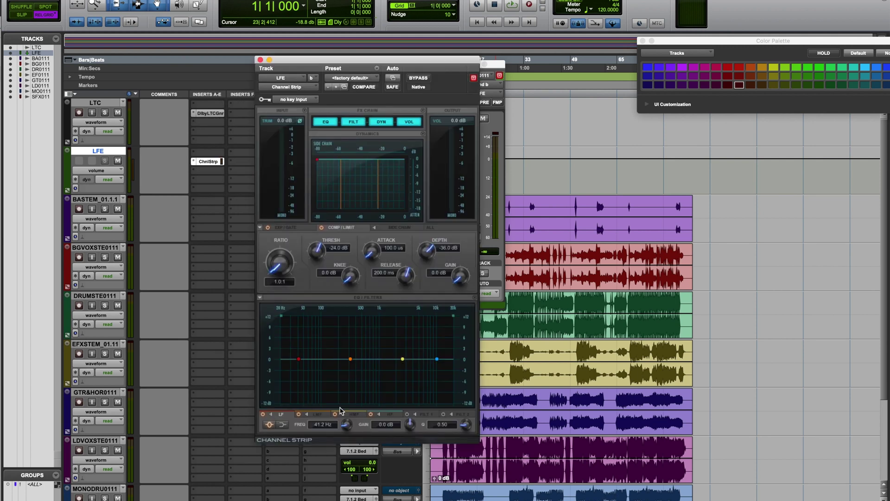
# - Set the Channel Strip high-pass filter to 20 Hz with a 24dB/O slope
pyautogui.click(408, 416)
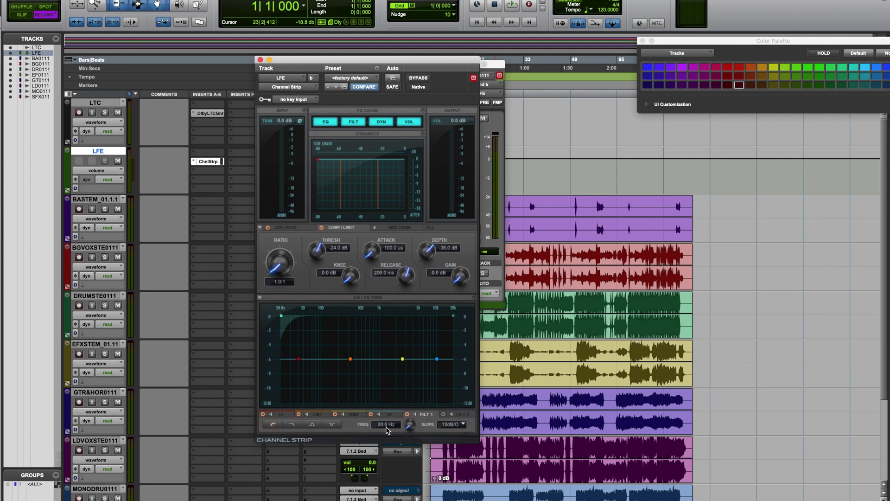
pyautogui.click(383, 425)
pyautogui.write('20')
pyautogui.press('Return')
pyautogui.click(459, 425)
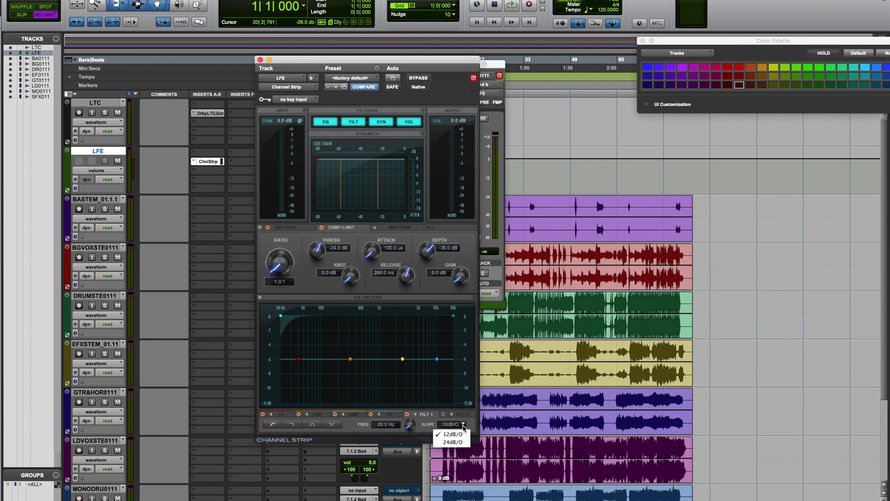
pyautogui.click(460, 443)
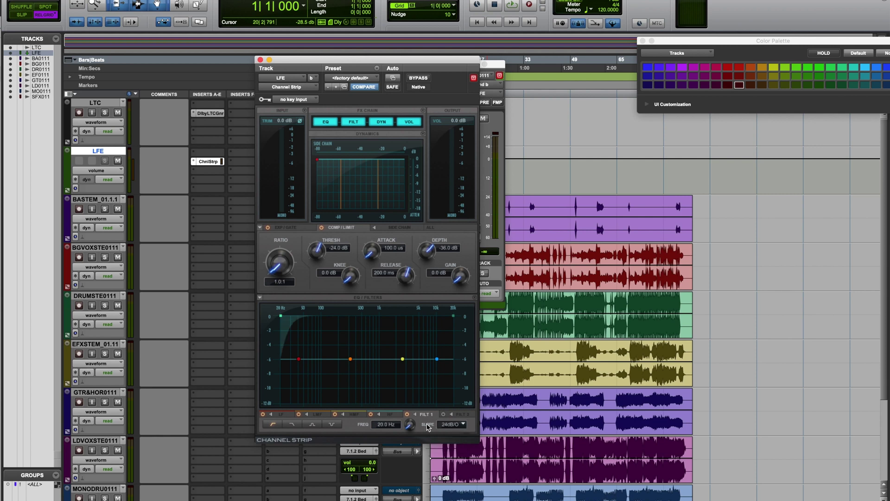
# - Set the low-pass filter to 120 Hz with a 24dB/O slope
pyautogui.click(462, 415)
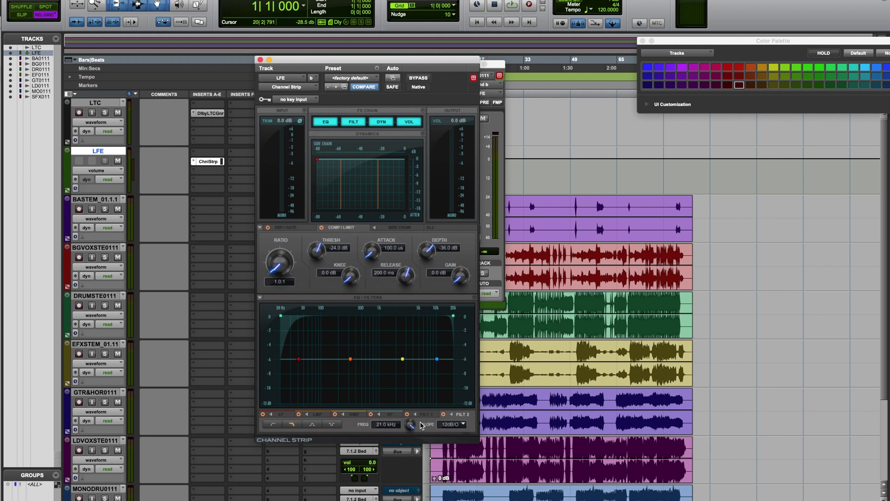
pyautogui.click(387, 425)
pyautogui.write('120')
pyautogui.press('Return')
pyautogui.click(452, 424)
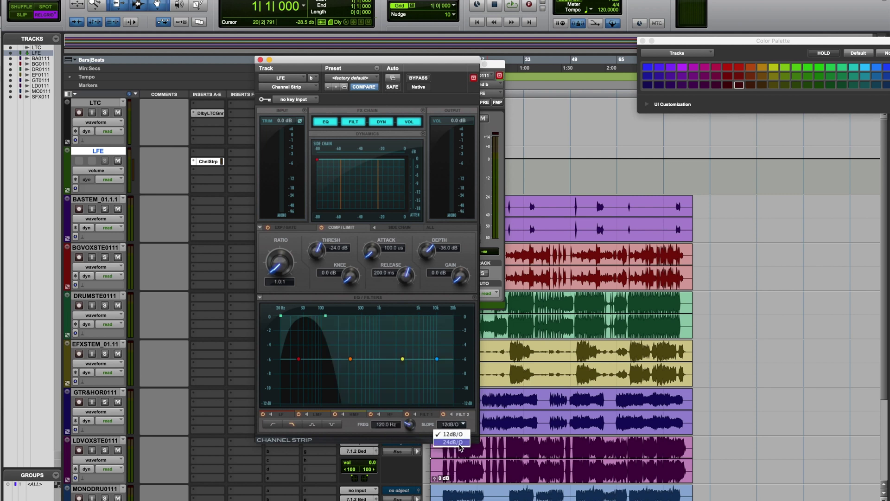
pyautogui.click(452, 442)
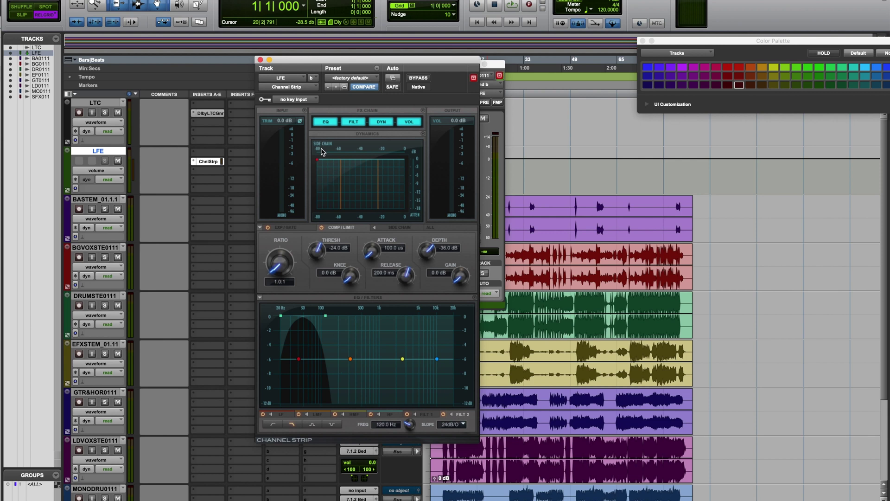
# - Close Channel Strip, route the LFE track's output to 7.1.2 Bed.LFE (Mono), and show BASTEM's output panner
pyautogui.click(260, 59)
pyautogui.click(356, 162)
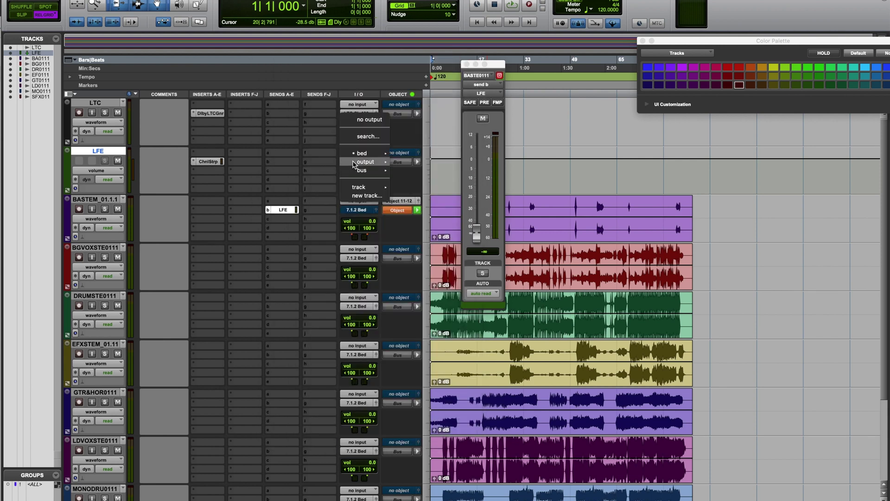
pyautogui.moveTo(356, 153)
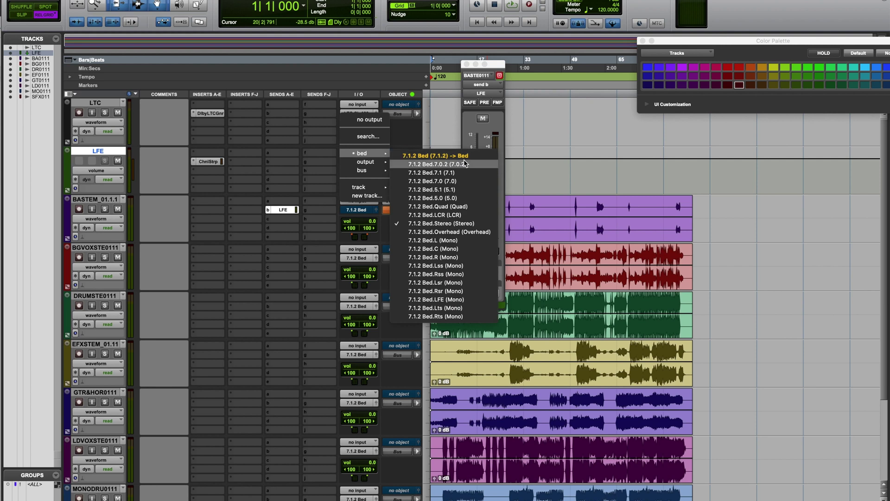
pyautogui.click(461, 300)
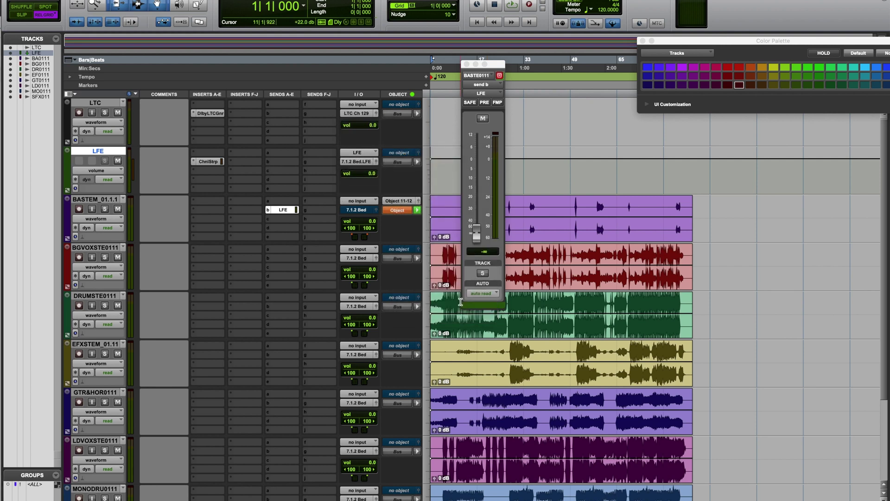
pyautogui.click(417, 201)
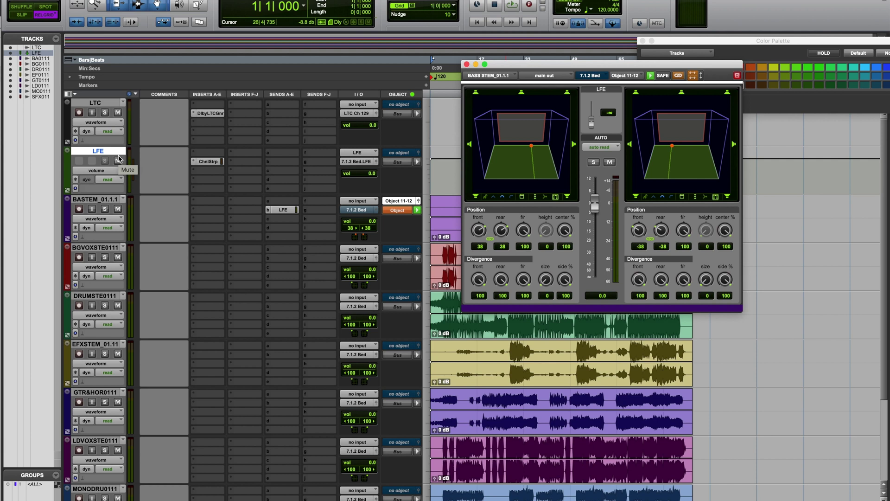
# - Dismiss the BASTEM output panner window with Cmd+W
pyautogui.press('super+w')
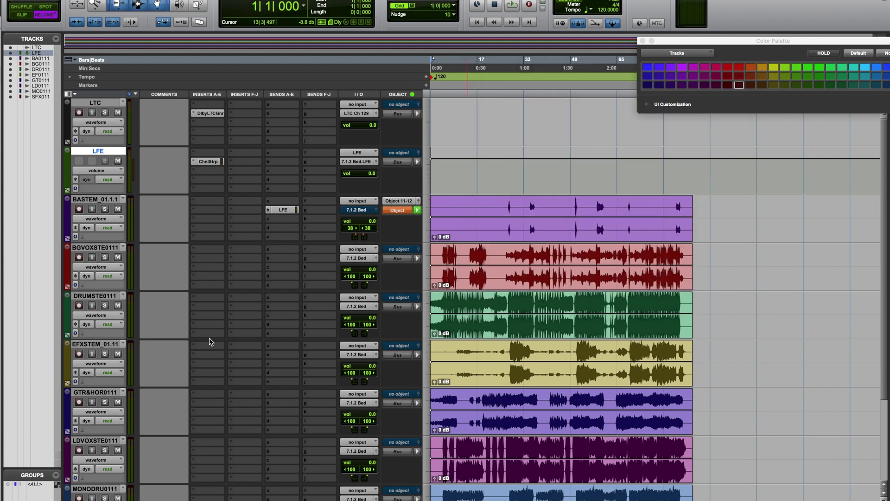